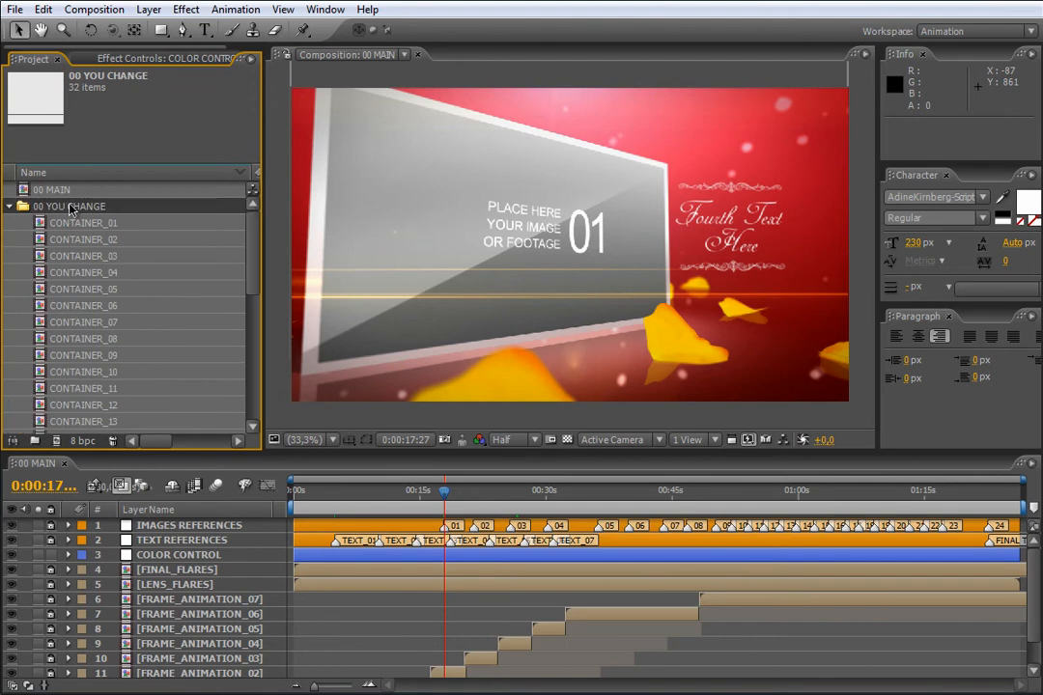
- Examine the project's folder structure, including the contents of OTHER RESOLUTIONS, the OTHER COMPS folder and the 00 MAIN composition
{"action": "left_click", "coordinate": [10, 206]}
{"action": "left_click", "coordinate": [66, 237]}
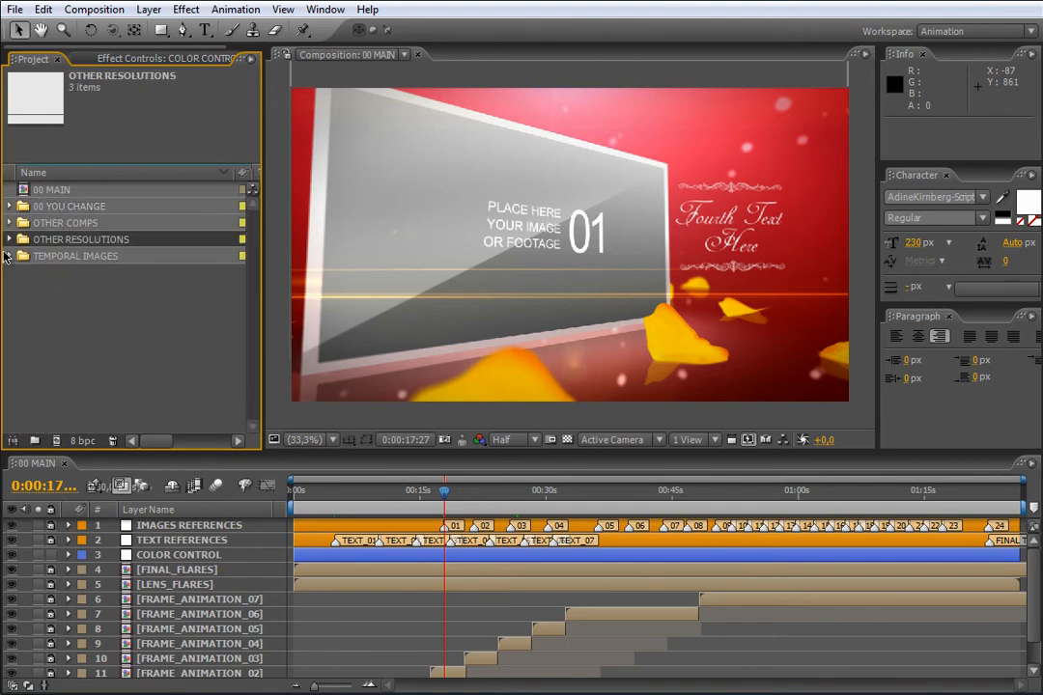
{"action": "left_click", "coordinate": [9, 239]}
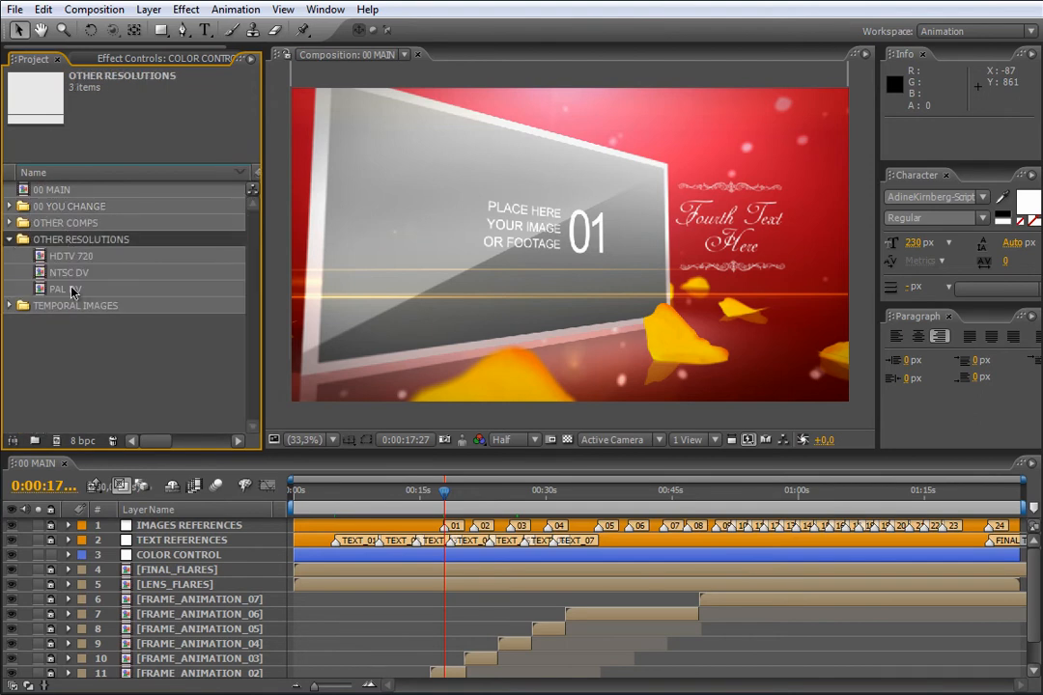
{"action": "left_click", "coordinate": [9, 240]}
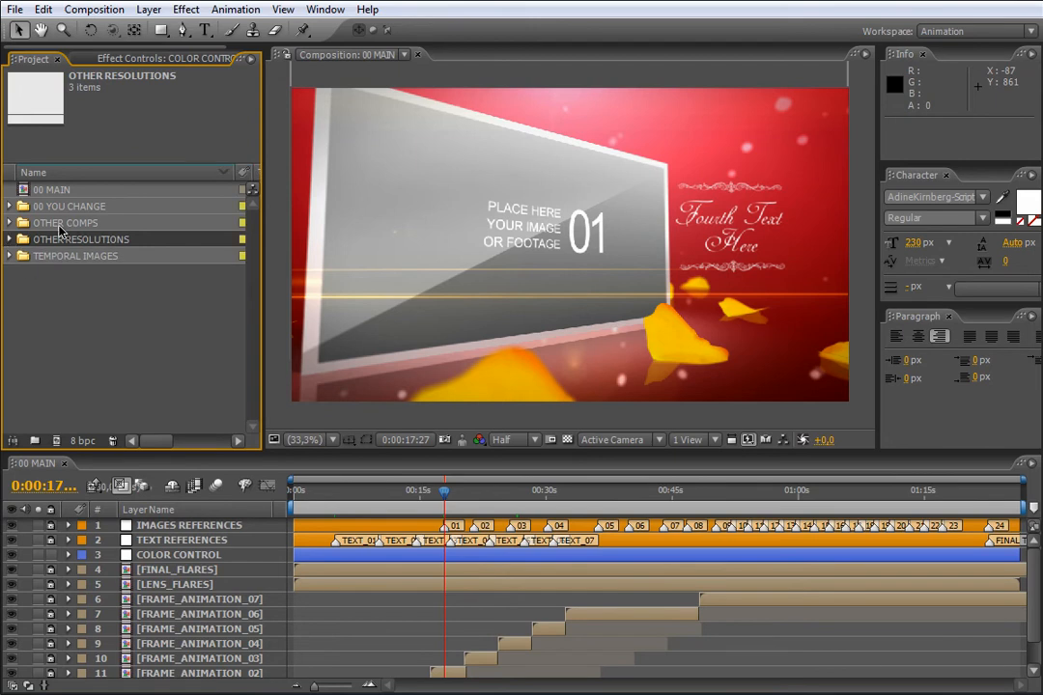
{"action": "left_click", "coordinate": [60, 227]}
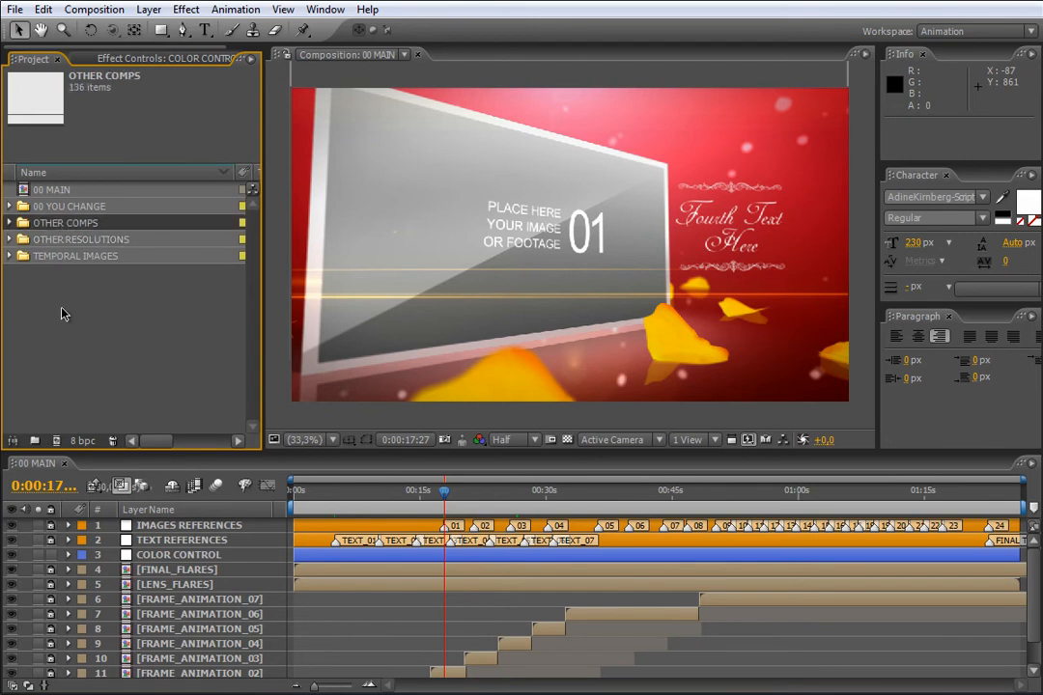
{"action": "left_click", "coordinate": [55, 194]}
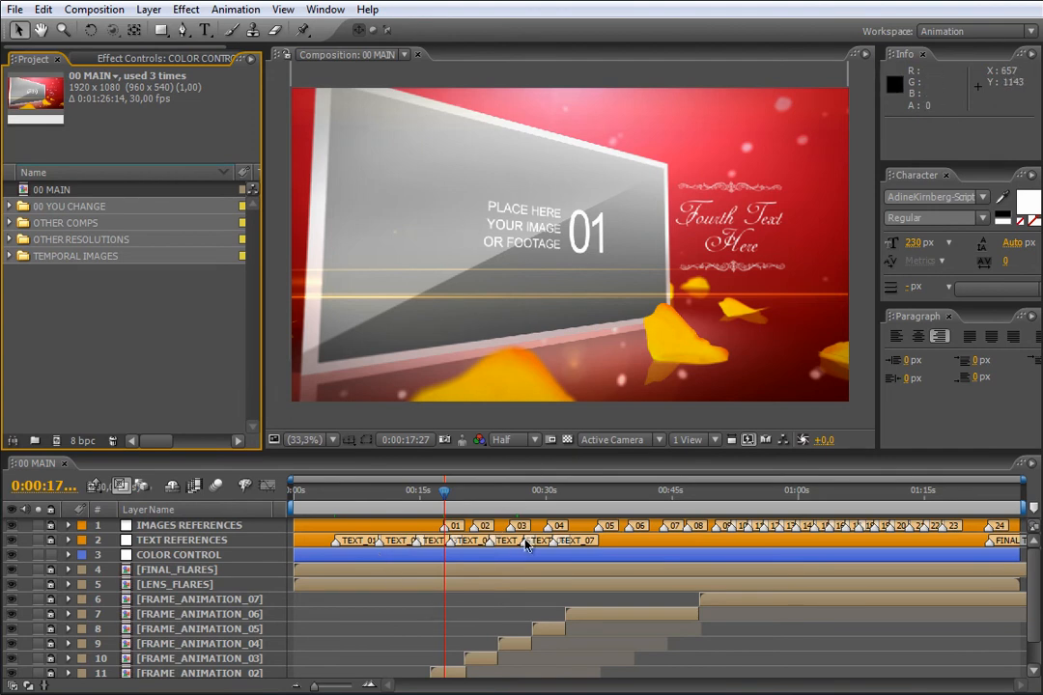
- Step through the 00 MAIN timeline at the first three text markers and image markers 01 to 03 to preview each placeholder
{"action": "left_click", "coordinate": [334, 502]}
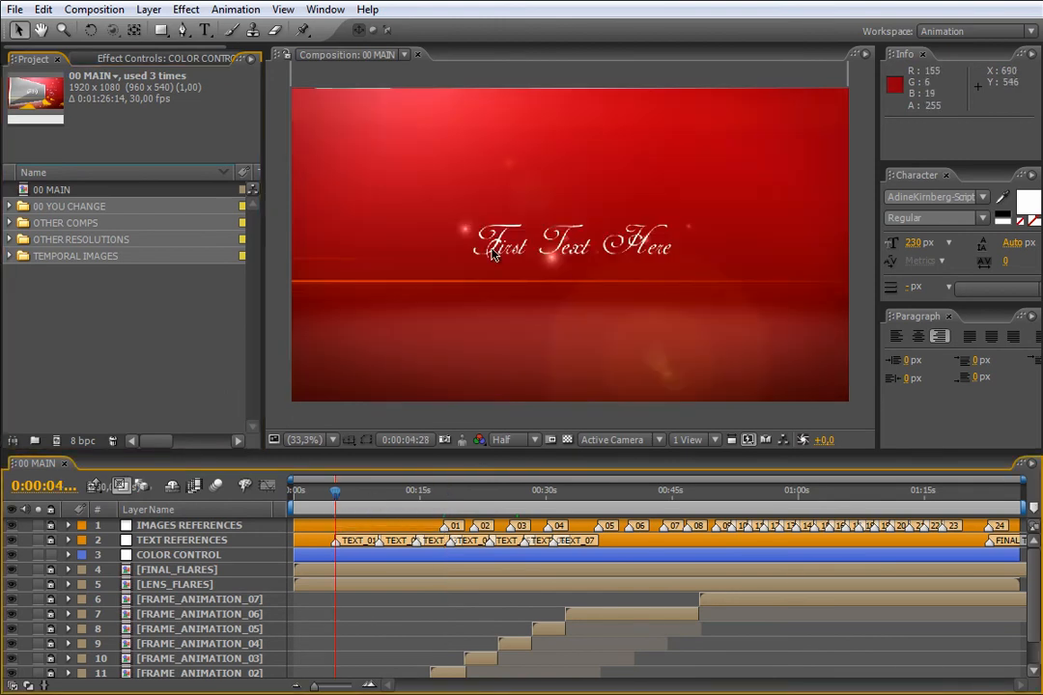
{"action": "left_click", "coordinate": [381, 503]}
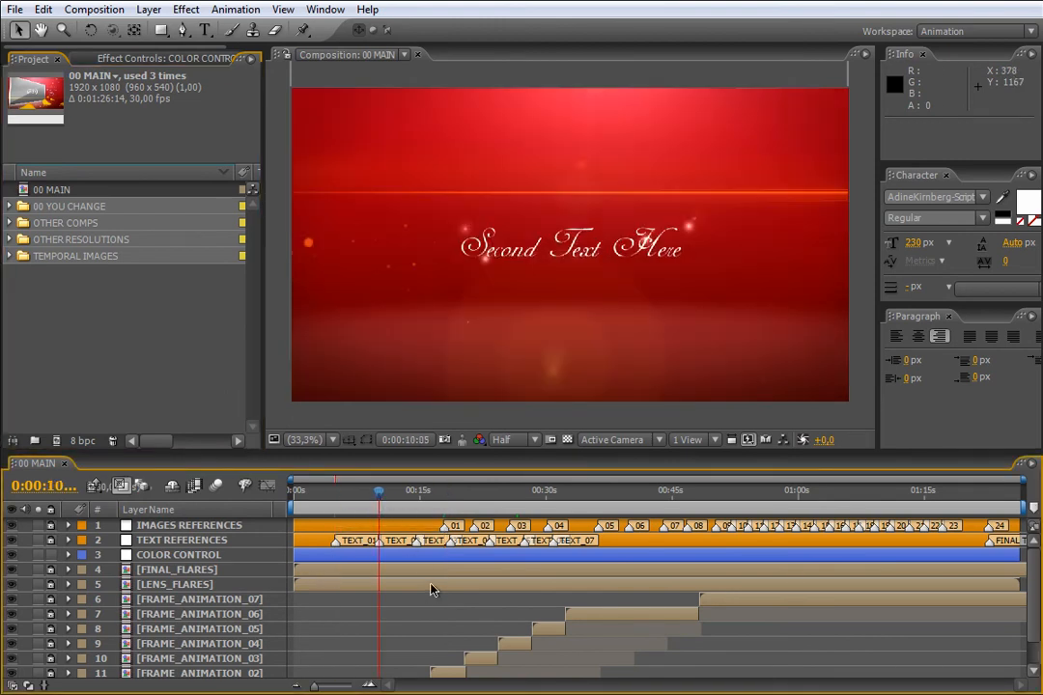
{"action": "left_click", "coordinate": [418, 503]}
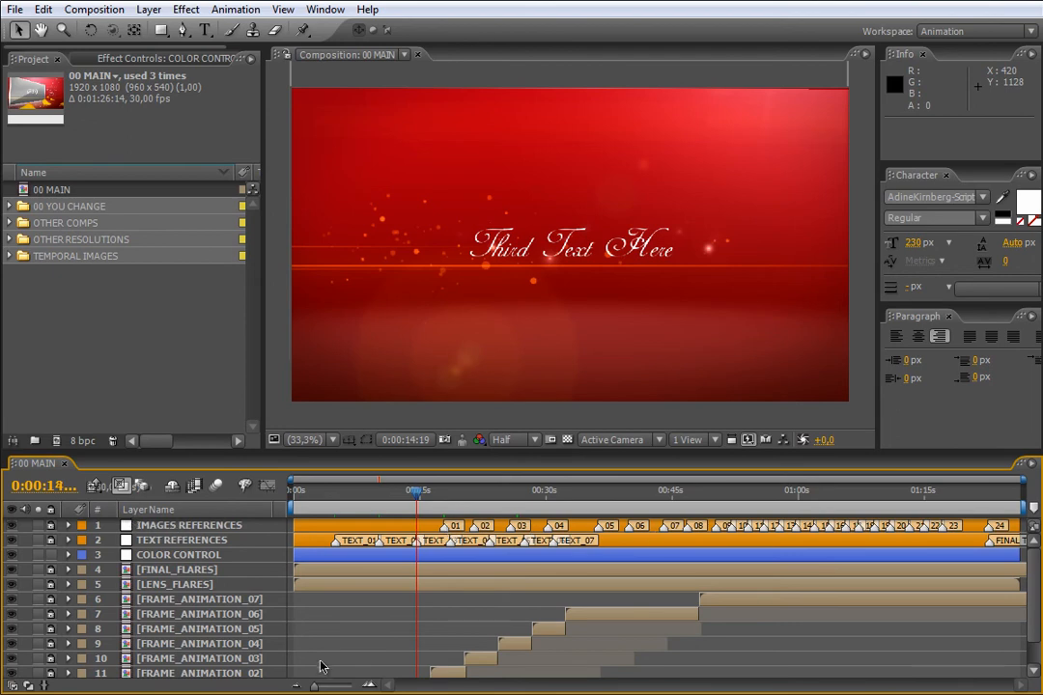
{"action": "left_click", "coordinate": [444, 494]}
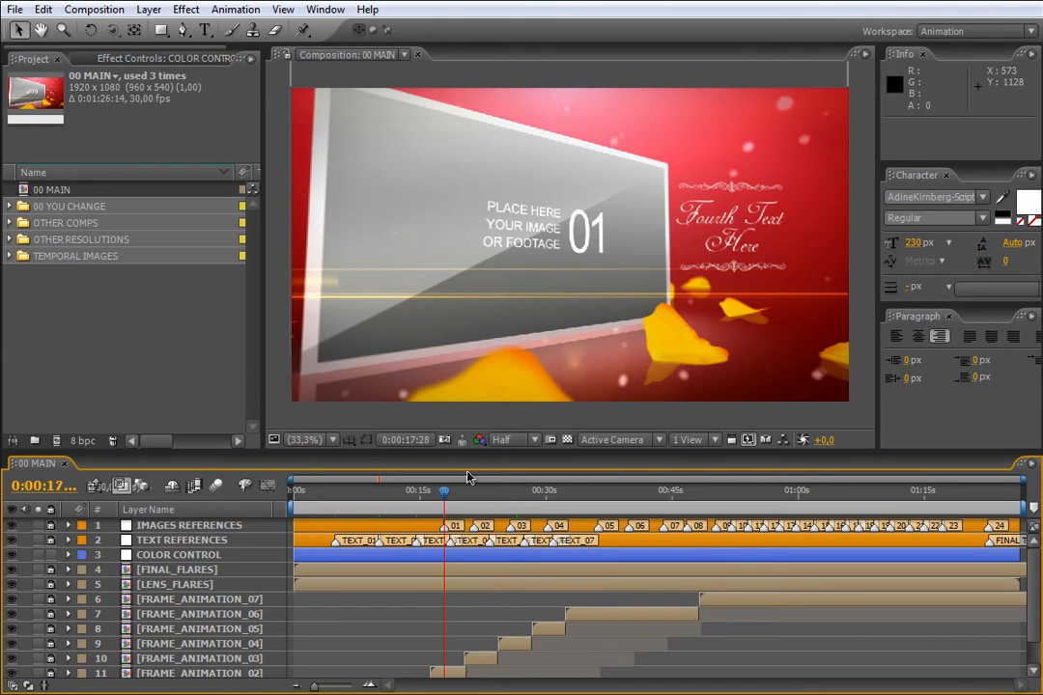
{"action": "key", "text": "k"}
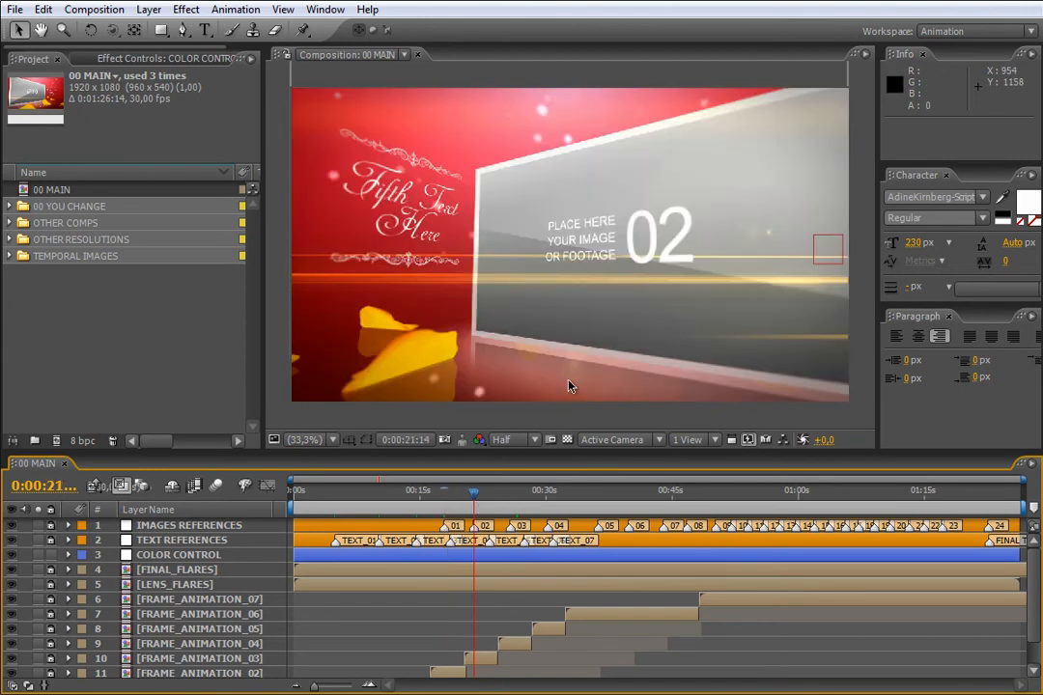
{"action": "key", "text": "k"}
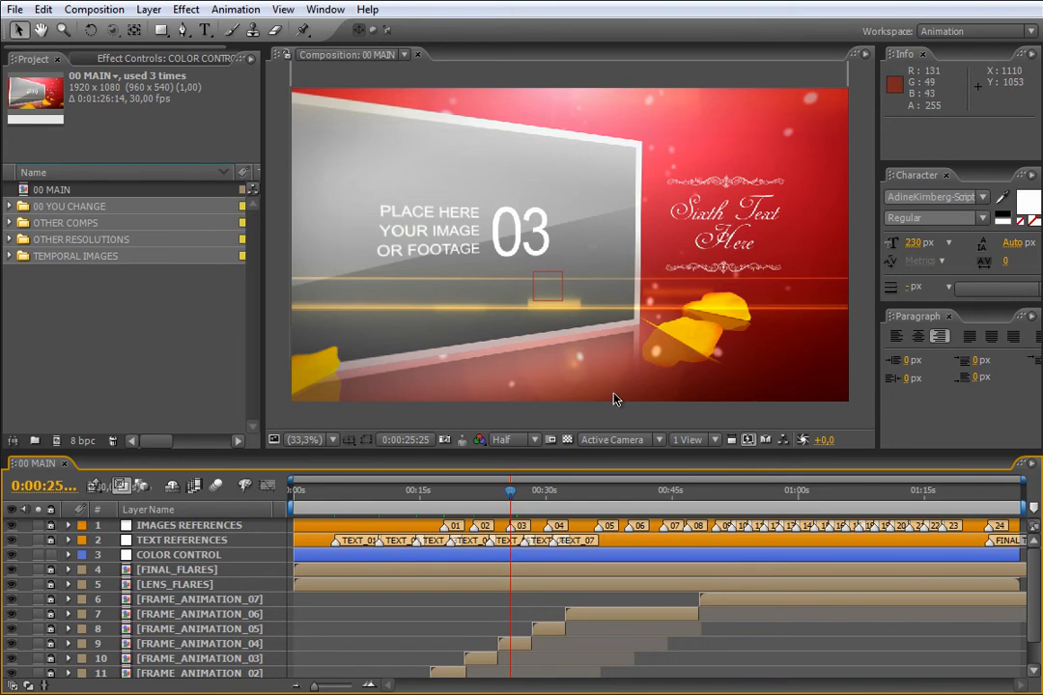
- Go to the second text's marker in 00 MAIN and open the TEXT_02 composition from the 00 YOU CHANGE folder
{"action": "left_click", "coordinate": [379, 501]}
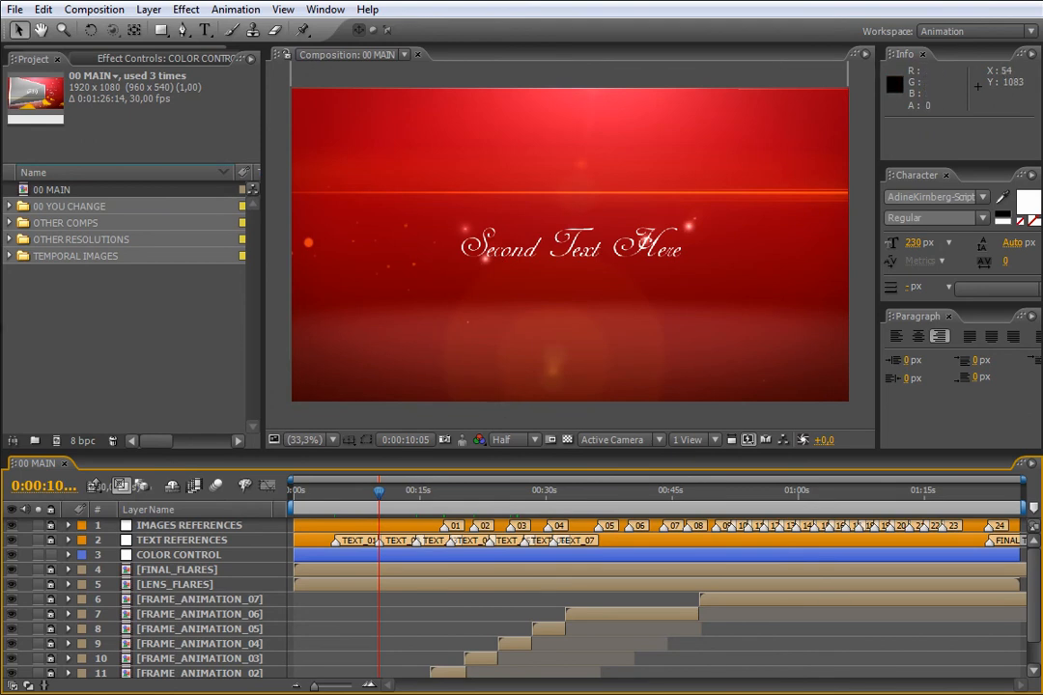
{"action": "left_click", "coordinate": [9, 206]}
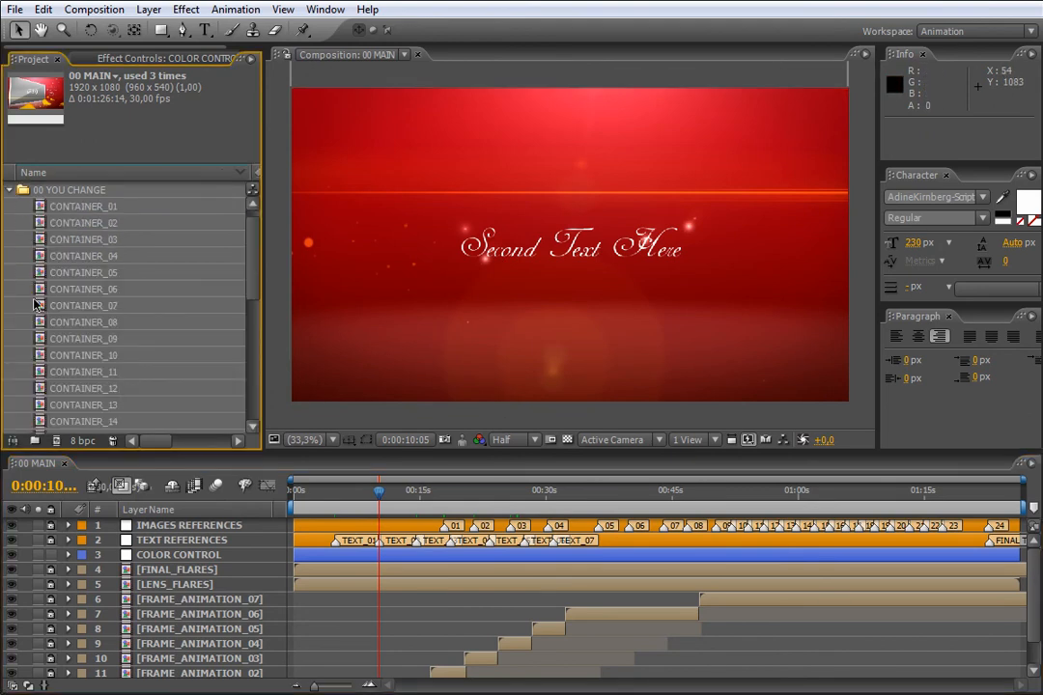
{"action": "scroll", "coordinate": [243, 294], "scroll_direction": "down", "scroll_amount": 6}
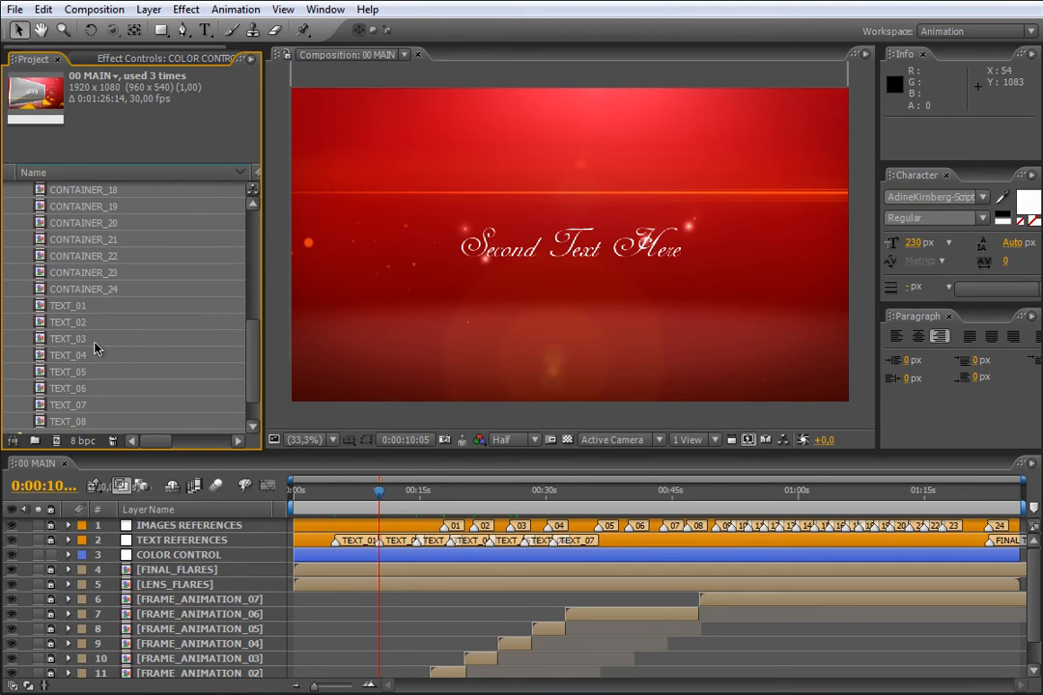
{"action": "left_click", "coordinate": [79, 326]}
{"action": "double_click", "coordinate": [79, 325]}
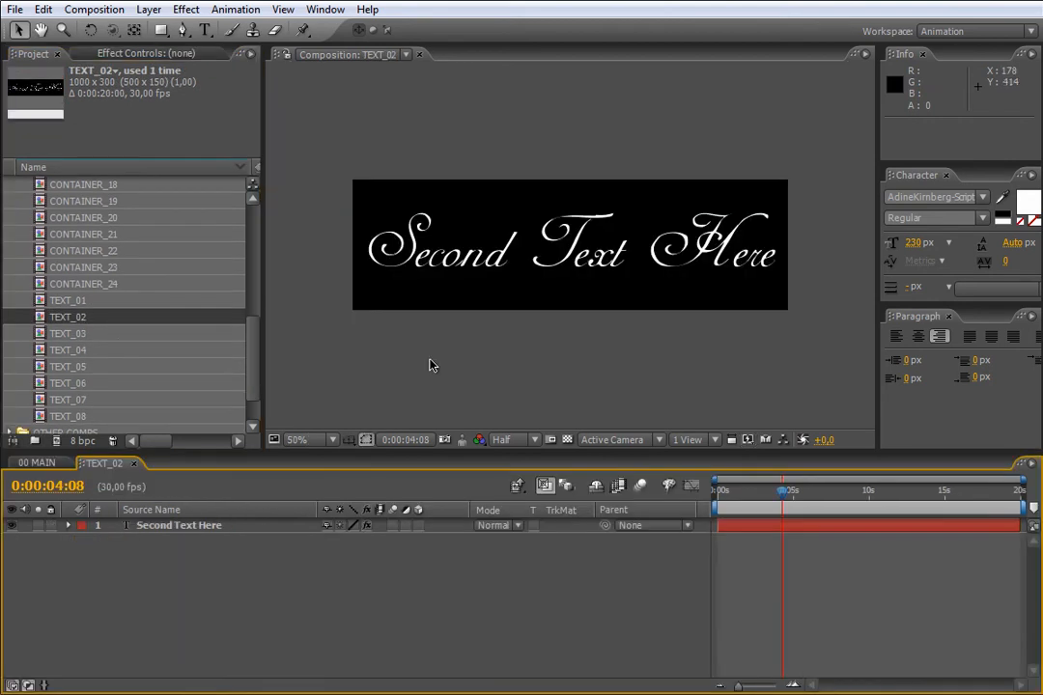
- Replace the text layer's wording with "Our Wedding" and return to the 00 MAIN composition
{"action": "left_click", "coordinate": [754, 526]}
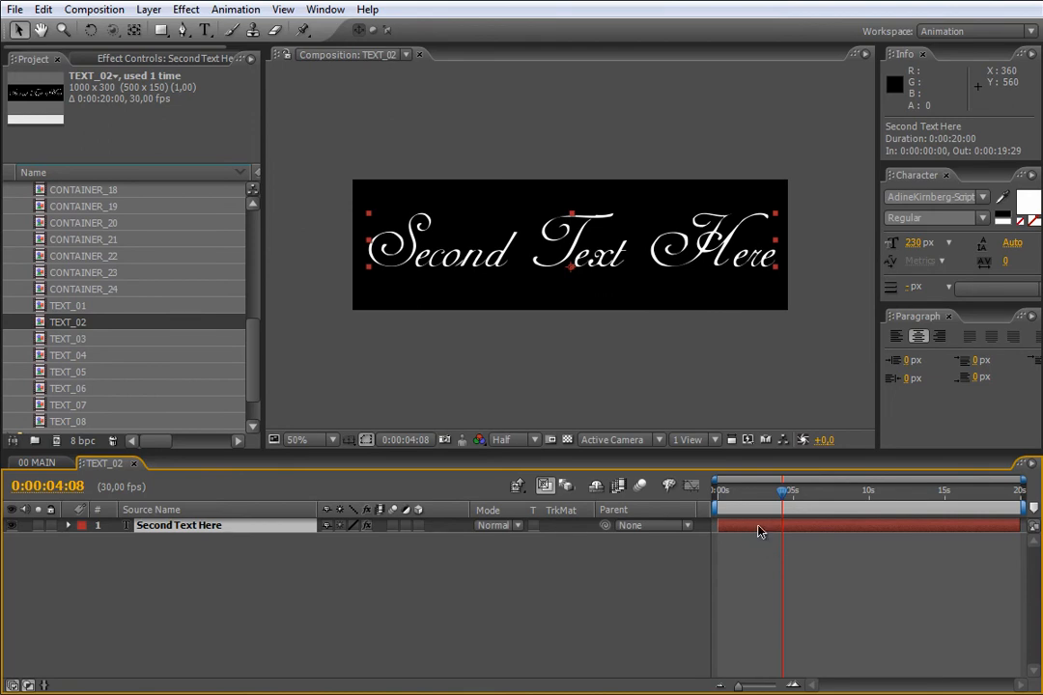
{"action": "double_click", "coordinate": [758, 527]}
{"action": "type", "text": "Our Weddin"}
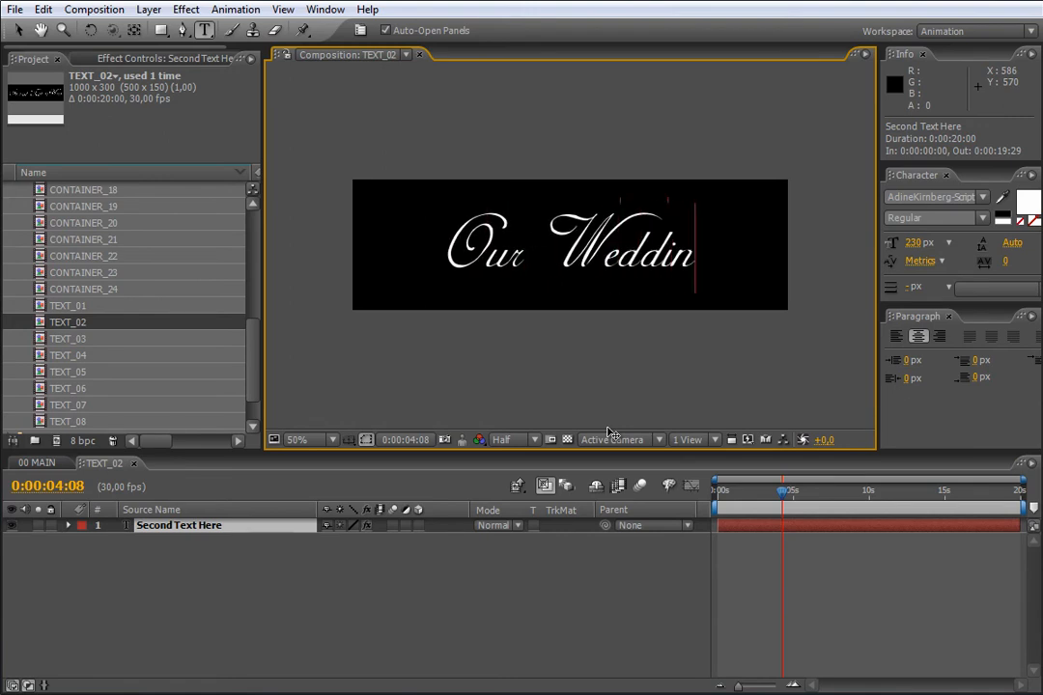
{"action": "type", "text": "g"}
{"action": "left_click", "coordinate": [772, 574]}
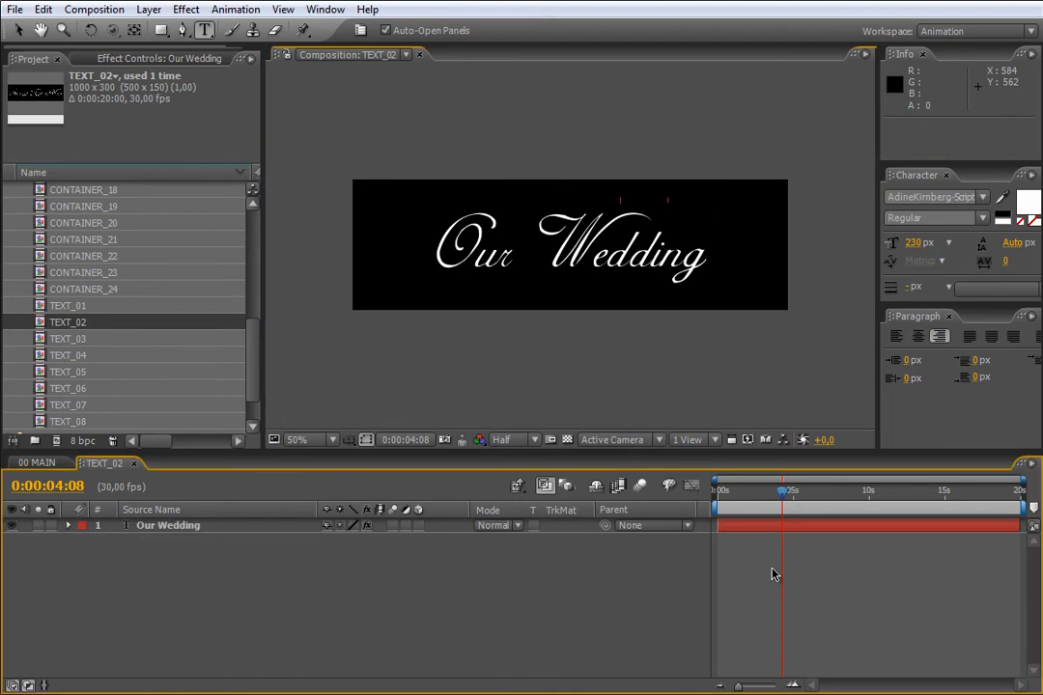
{"action": "left_click", "coordinate": [53, 465]}
{"action": "key", "text": "v"}
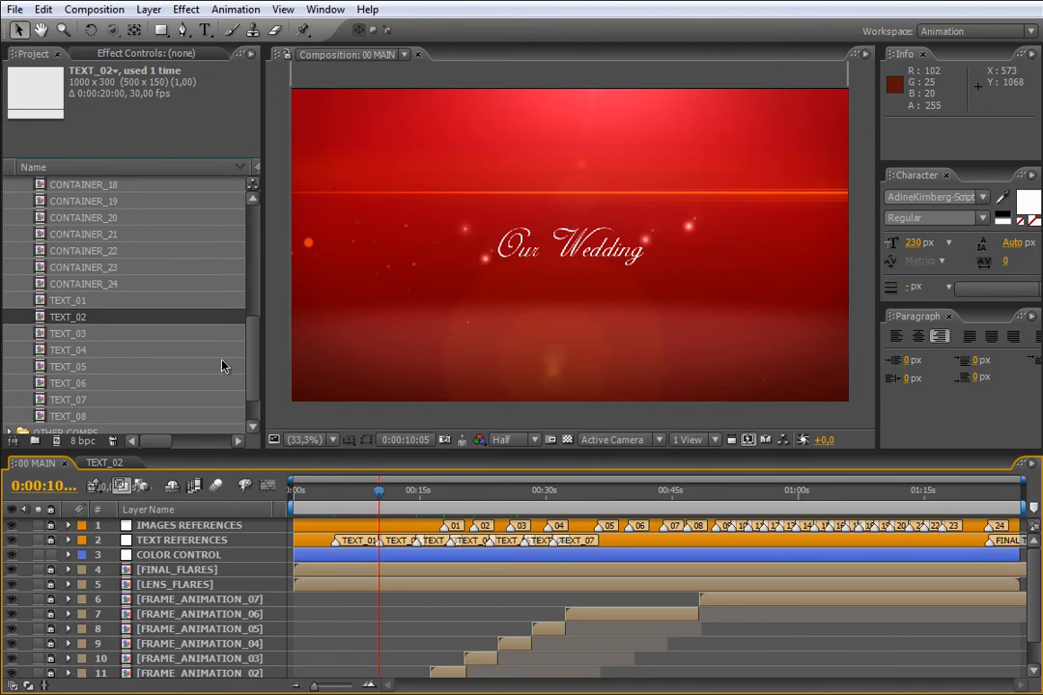
- Go to image marker 01 in 00 MAIN, open the CONTAINER_01 composition and show its placeholder at 0:00:02:23
{"action": "left_click", "coordinate": [254, 377]}
{"action": "scroll", "coordinate": [115, 302], "scroll_direction": "up", "scroll_amount": 3}
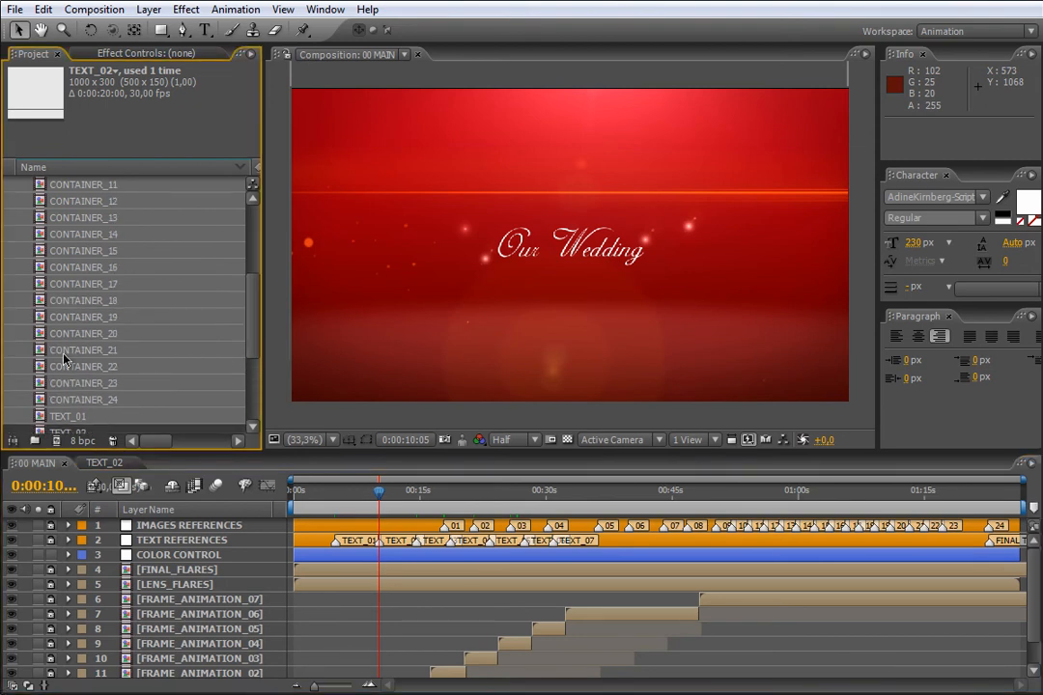
{"action": "scroll", "coordinate": [249, 290], "scroll_direction": "down", "scroll_amount": 2}
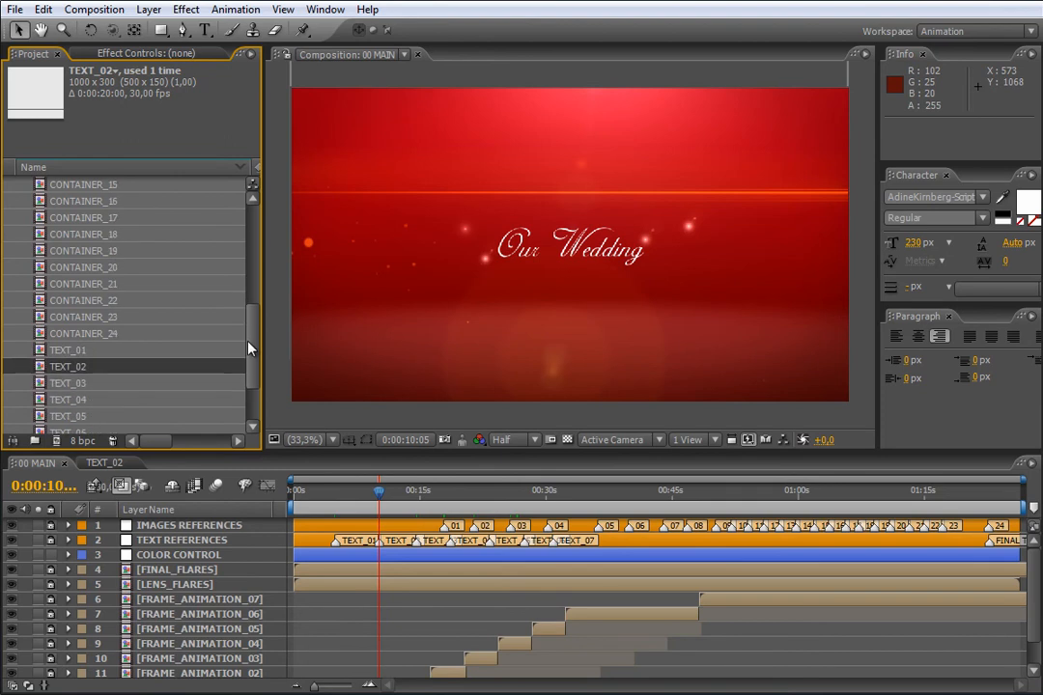
{"action": "left_click", "coordinate": [444, 499]}
{"action": "left_click_drag", "start_coordinate": [255, 332], "coordinate": [255, 235]}
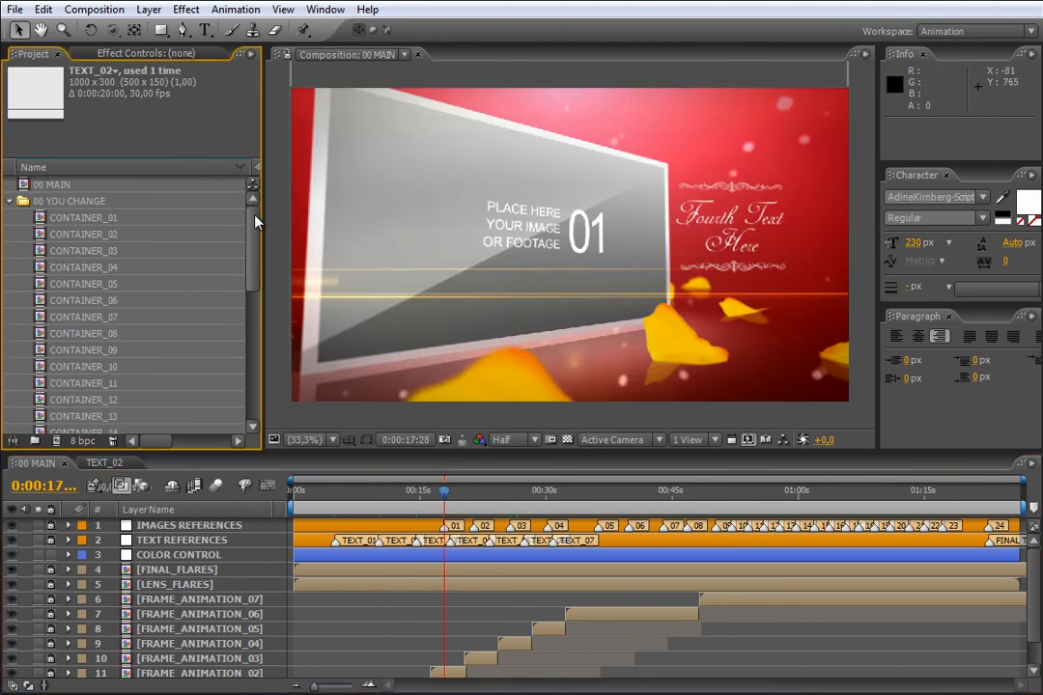
{"action": "left_click", "coordinate": [99, 220]}
{"action": "double_click", "coordinate": [98, 220]}
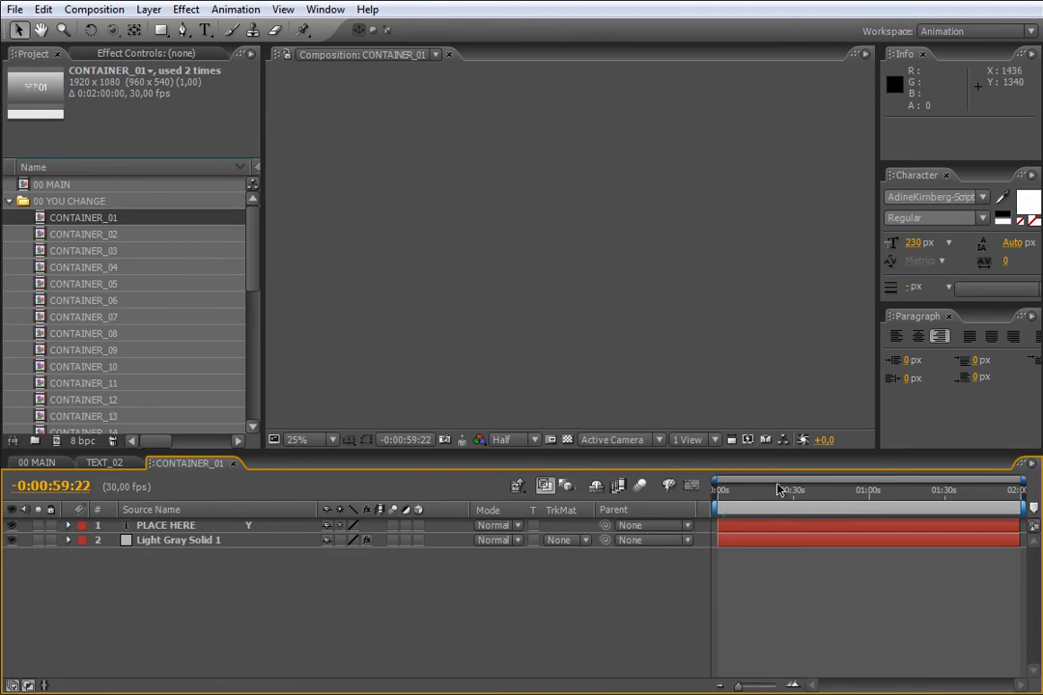
{"action": "left_click", "coordinate": [723, 494]}
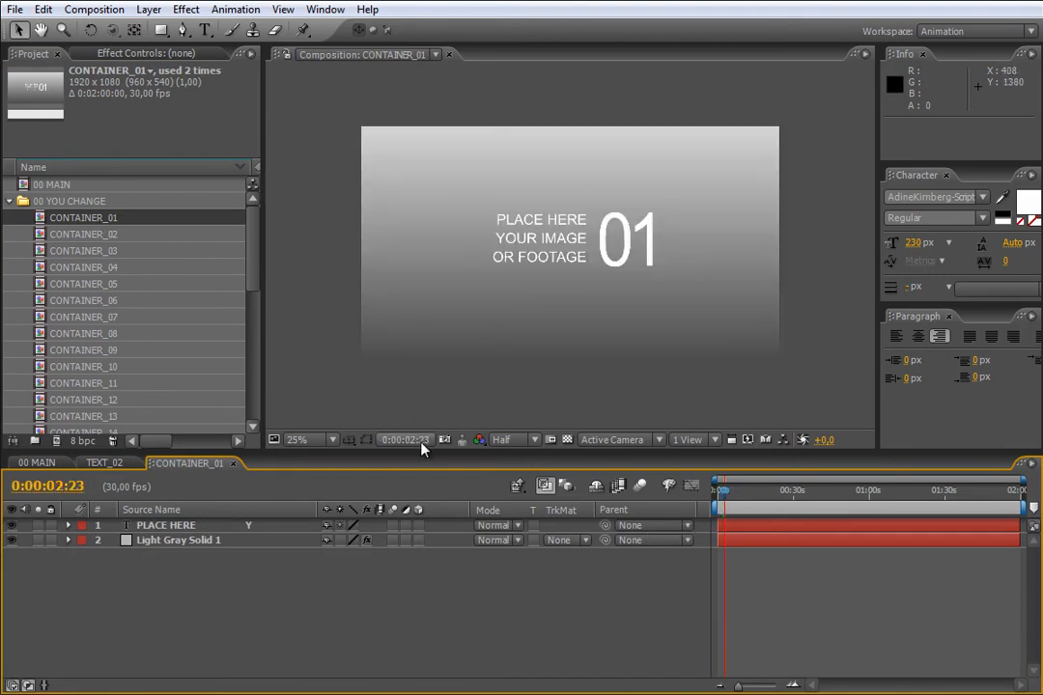
- Place IMAGE_01.jpg from the TEMPORAL IMAGES folder in the CONTAINER_01 composition above the placeholder layers
{"action": "left_click", "coordinate": [251, 276]}
{"action": "left_click_drag", "start_coordinate": [253, 248], "coordinate": [254, 404]}
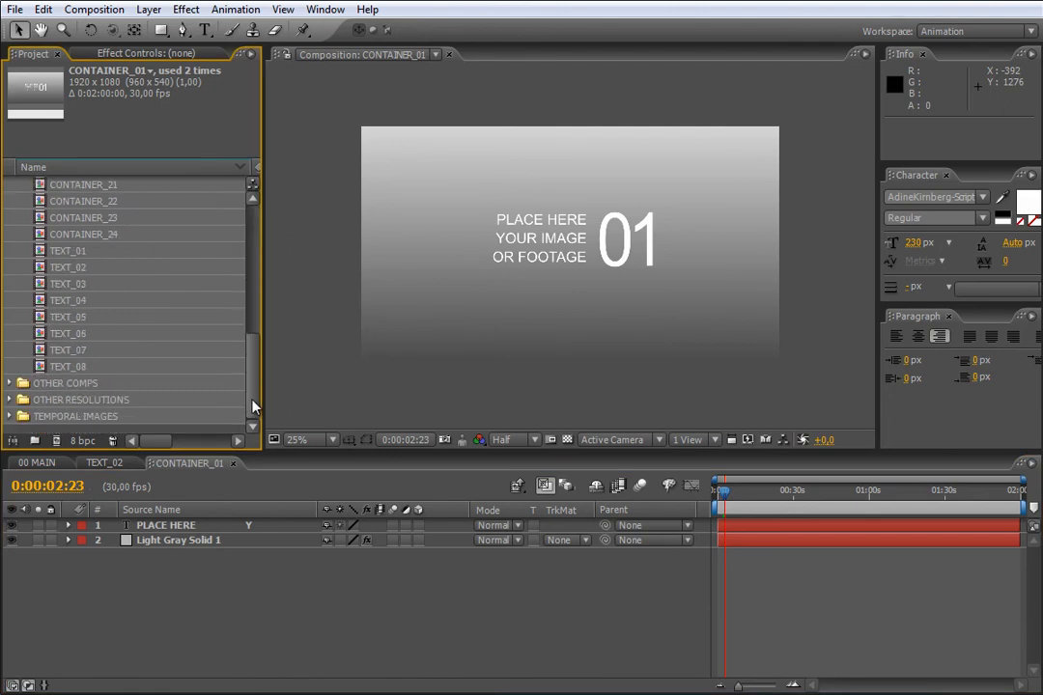
{"action": "left_click", "coordinate": [9, 417]}
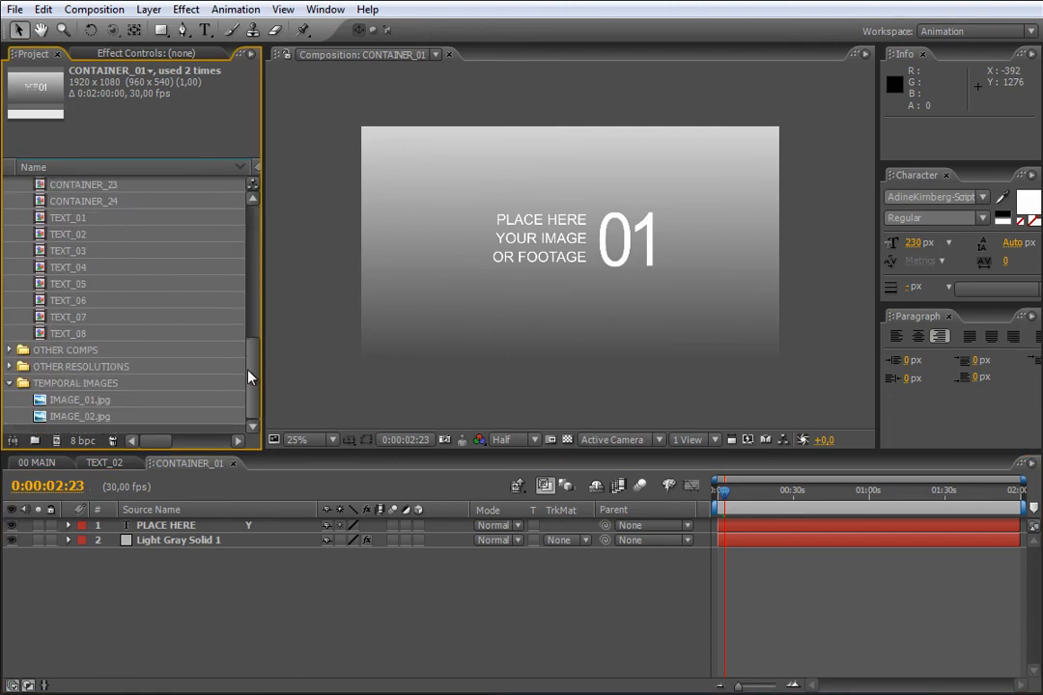
{"action": "left_click", "coordinate": [69, 400]}
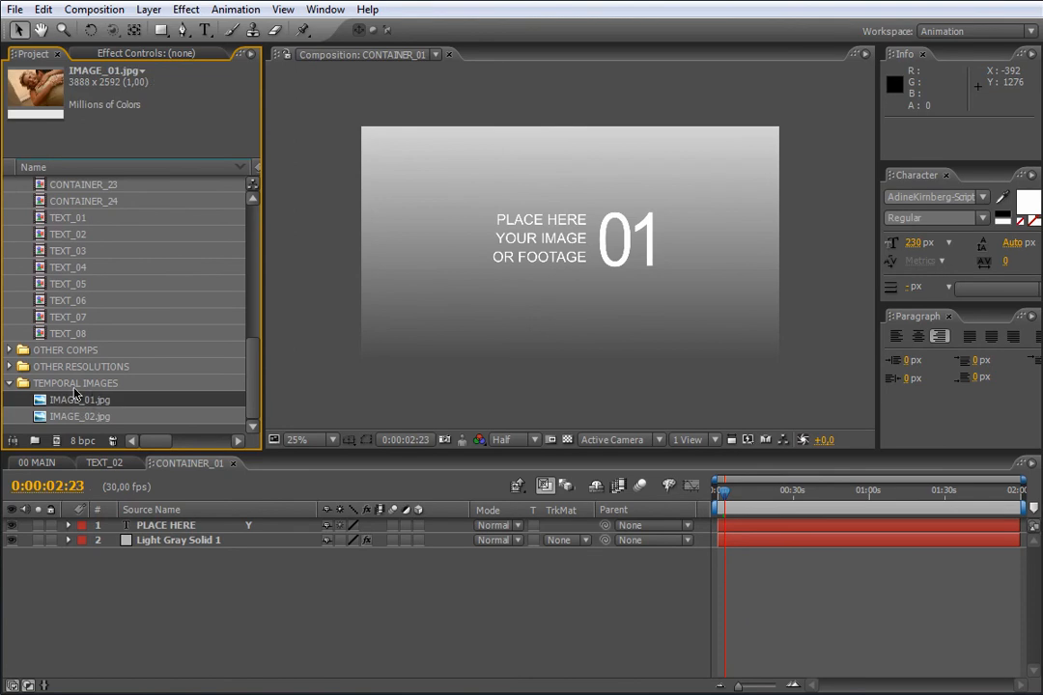
{"action": "left_click_drag", "start_coordinate": [85, 405], "coordinate": [581, 247]}
- Scale the IMAGE_01.jpg layer to 50% to fit the frame and return to the 00 MAIN composition
{"action": "key", "text": "comma"}
{"action": "key", "text": "comma"}
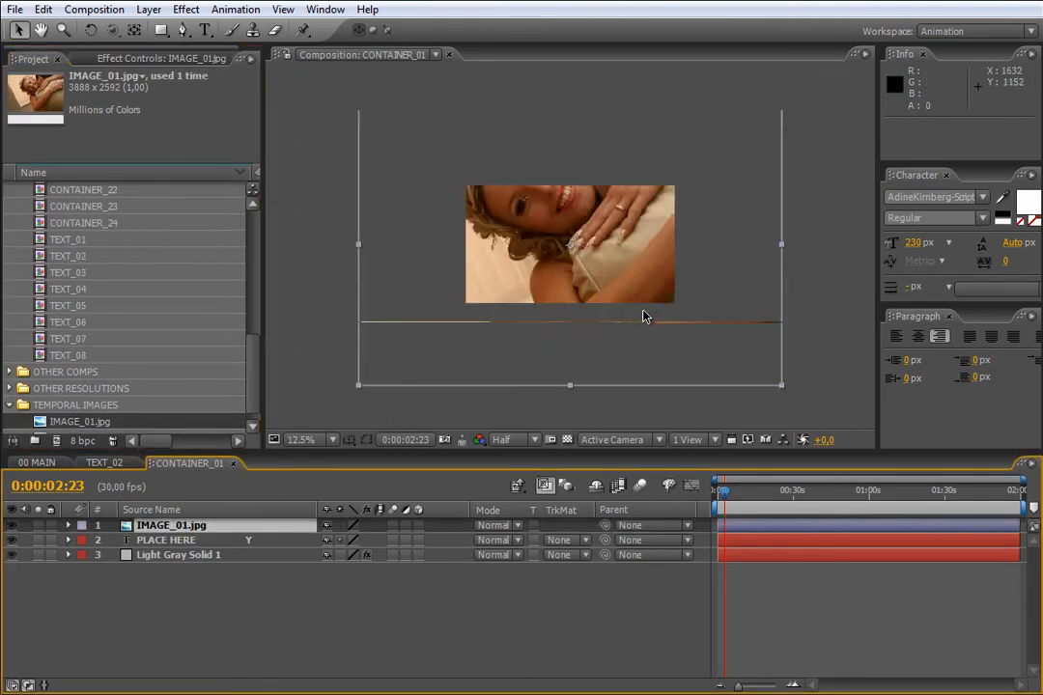
{"action": "key", "text": "period"}
{"action": "left_click_drag", "start_coordinate": [781, 112], "coordinate": [676, 176]}
{"action": "key", "text": "period"}
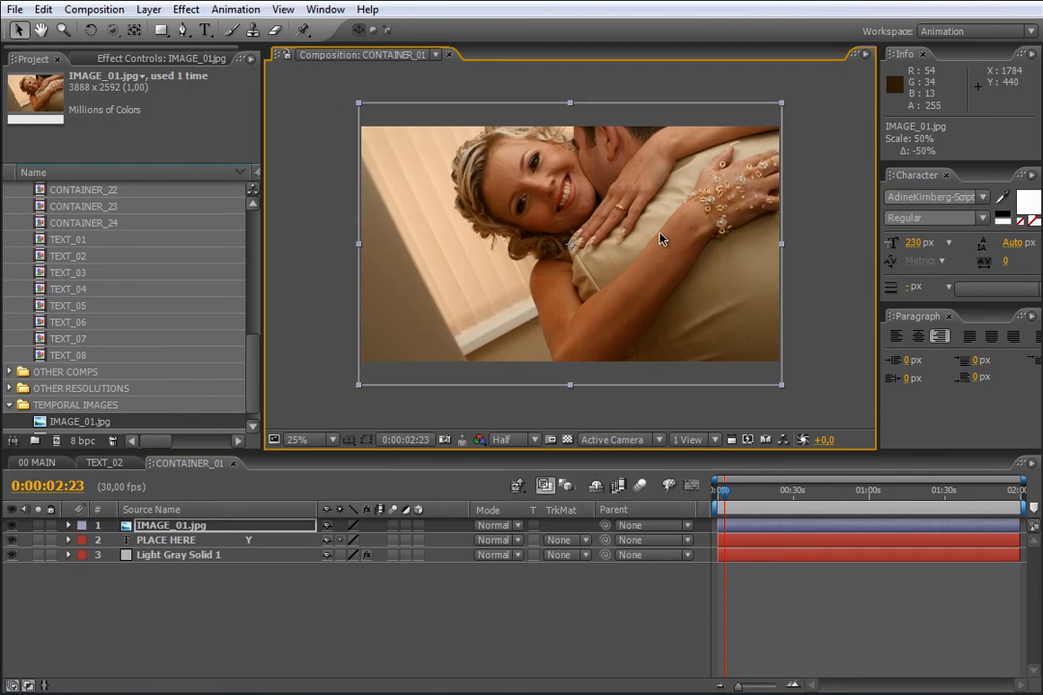
{"action": "left_click", "coordinate": [752, 616]}
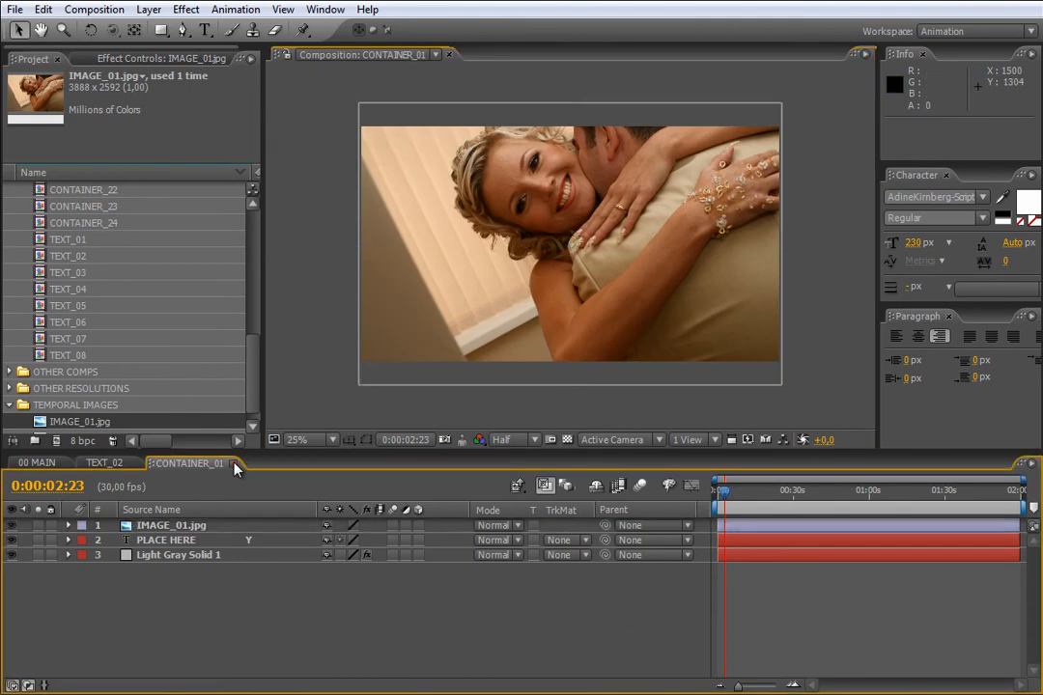
{"action": "left_click", "coordinate": [48, 463]}
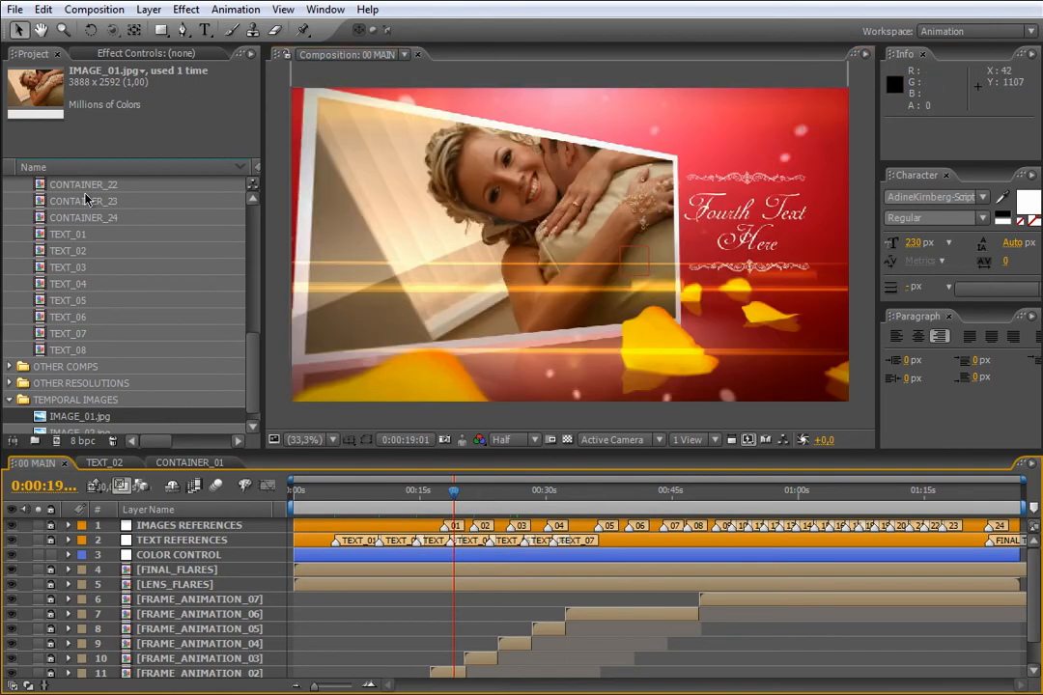
- Select the COLOR CONTROL layer in 00 MAIN and display its effect controls
{"action": "left_click_drag", "start_coordinate": [252, 346], "coordinate": [253, 280]}
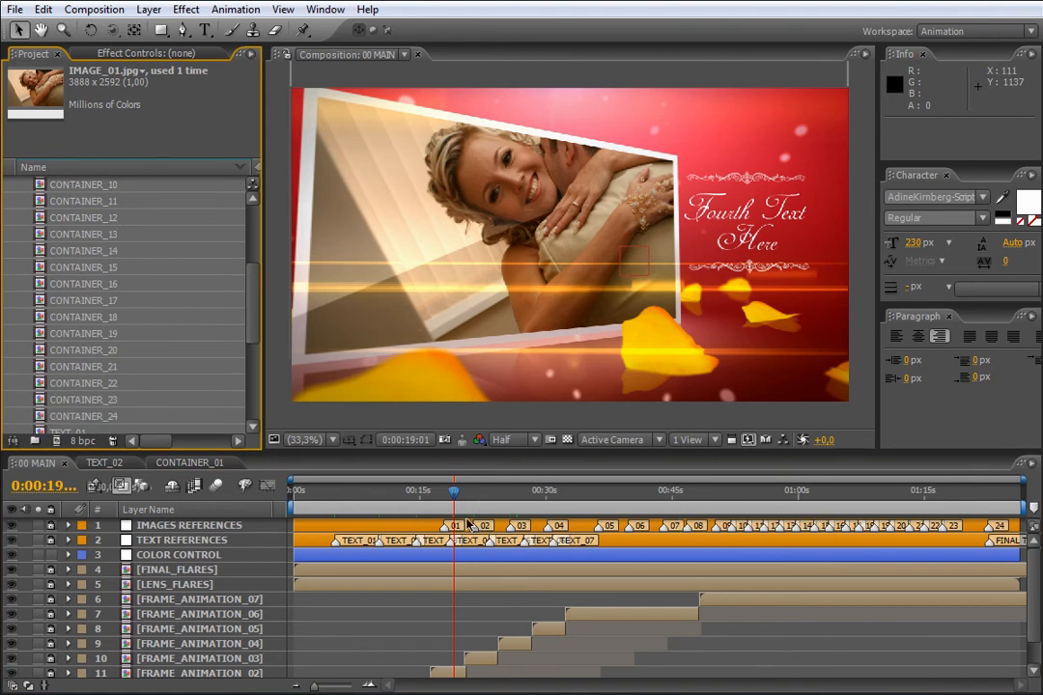
{"action": "scroll", "coordinate": [249, 286], "scroll_direction": "up", "scroll_amount": 2}
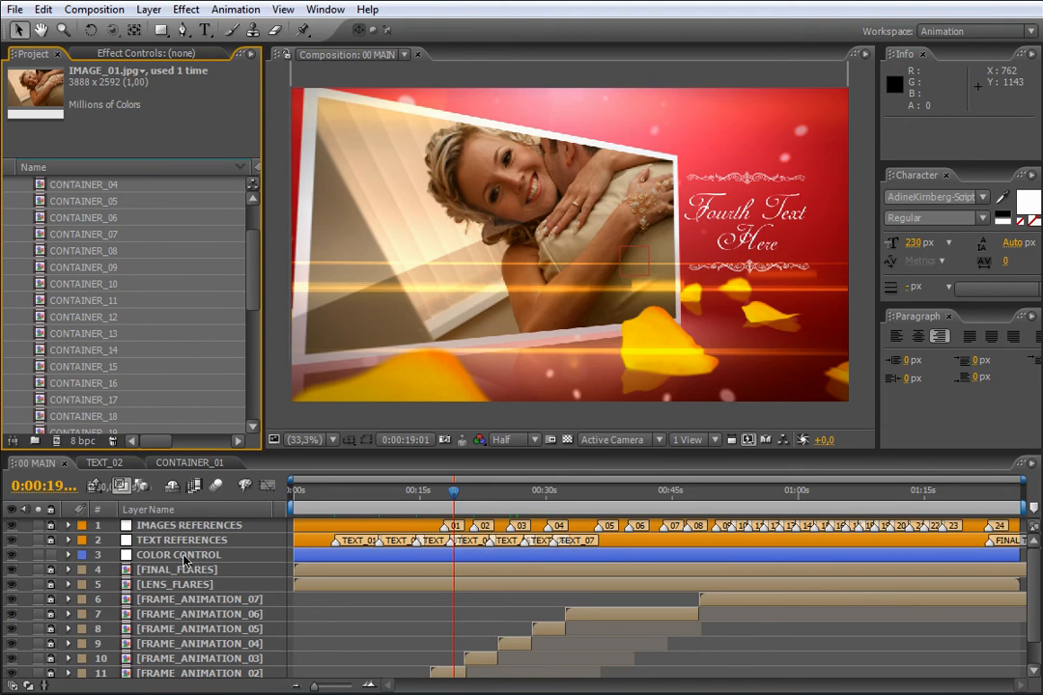
{"action": "left_click", "coordinate": [330, 556]}
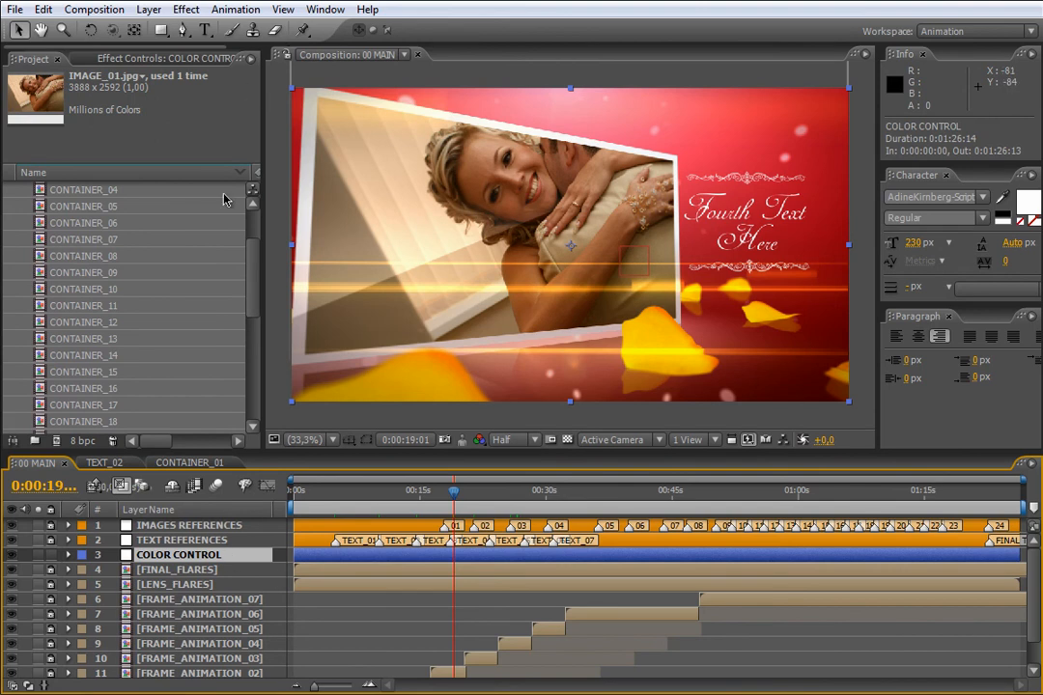
{"action": "left_click", "coordinate": [108, 60]}
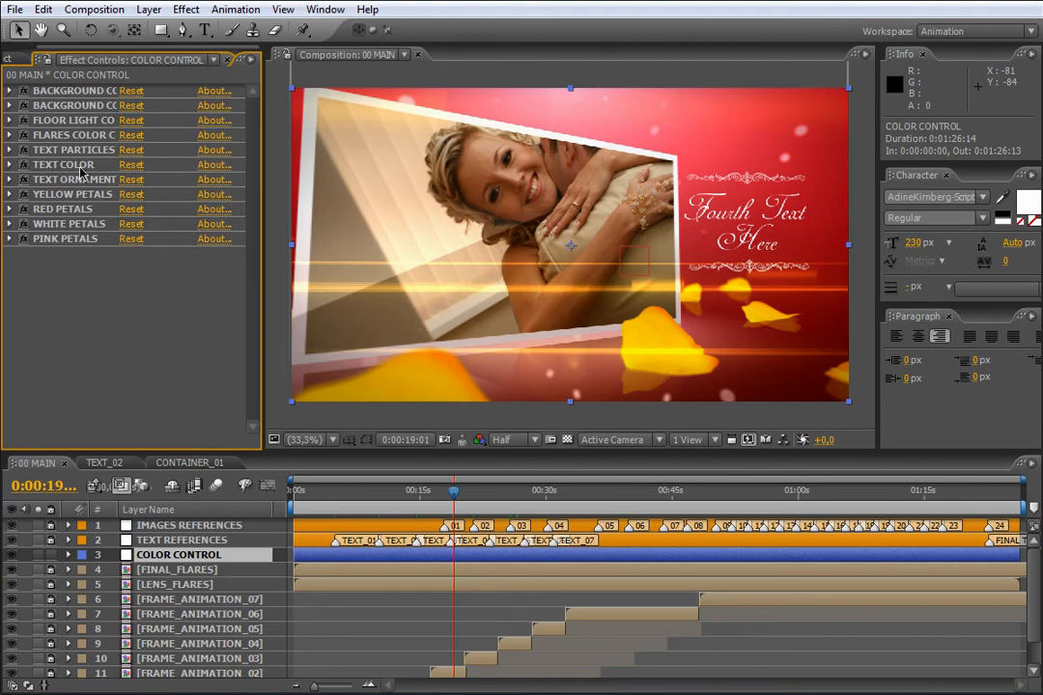
- Expand all the color and petal effects of COLOR CONTROL and widen the effect controls area to show their full names
{"action": "left_click", "coordinate": [73, 91]}
{"action": "left_click", "coordinate": [70, 240], "text": "shift"}
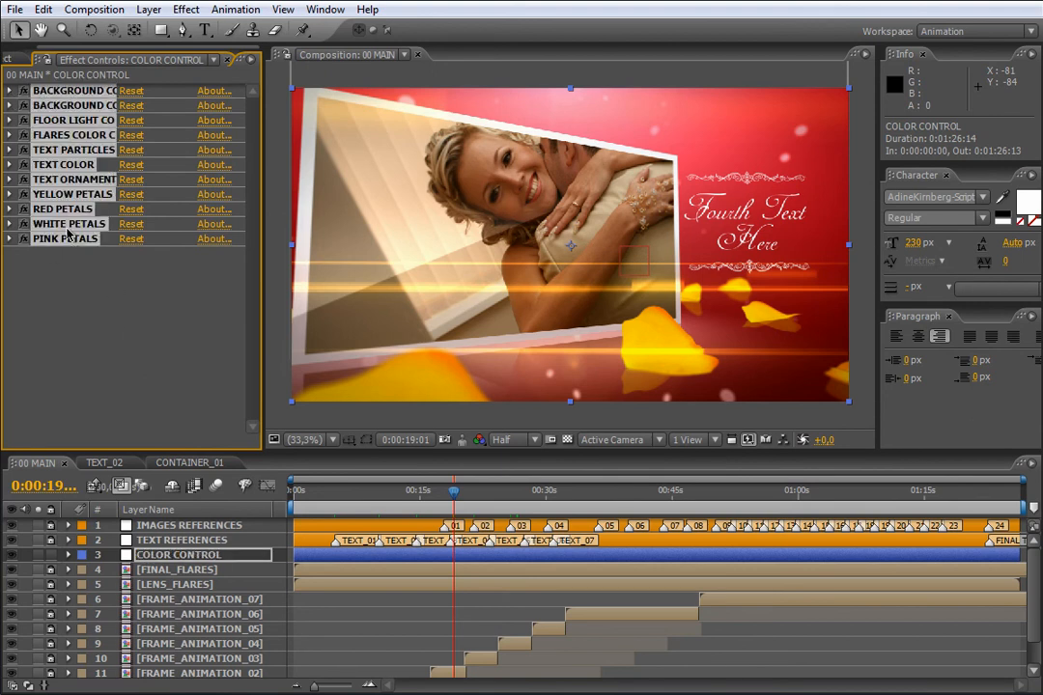
{"action": "left_click", "coordinate": [9, 92]}
{"action": "left_click_drag", "start_coordinate": [265, 156], "coordinate": [440, 155]}
{"action": "left_click", "coordinate": [347, 410]}
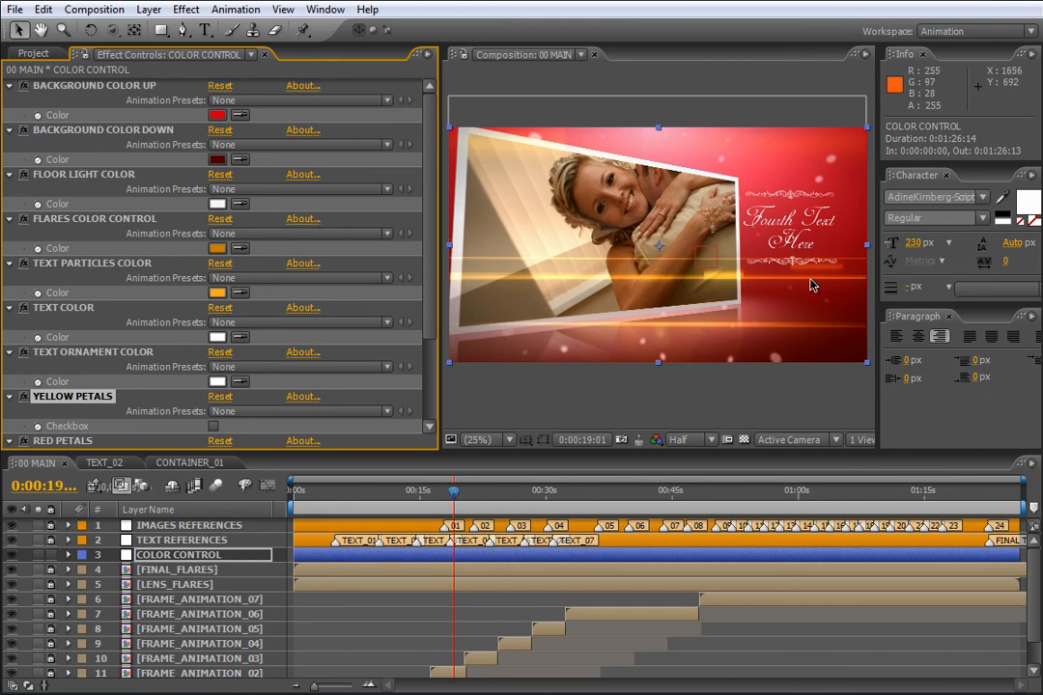
- Preview 00 MAIN at 0:00:10:05 and 0:00:21:14 and enable the YELLOW PETALS checkbox
{"action": "left_click", "coordinate": [377, 508]}
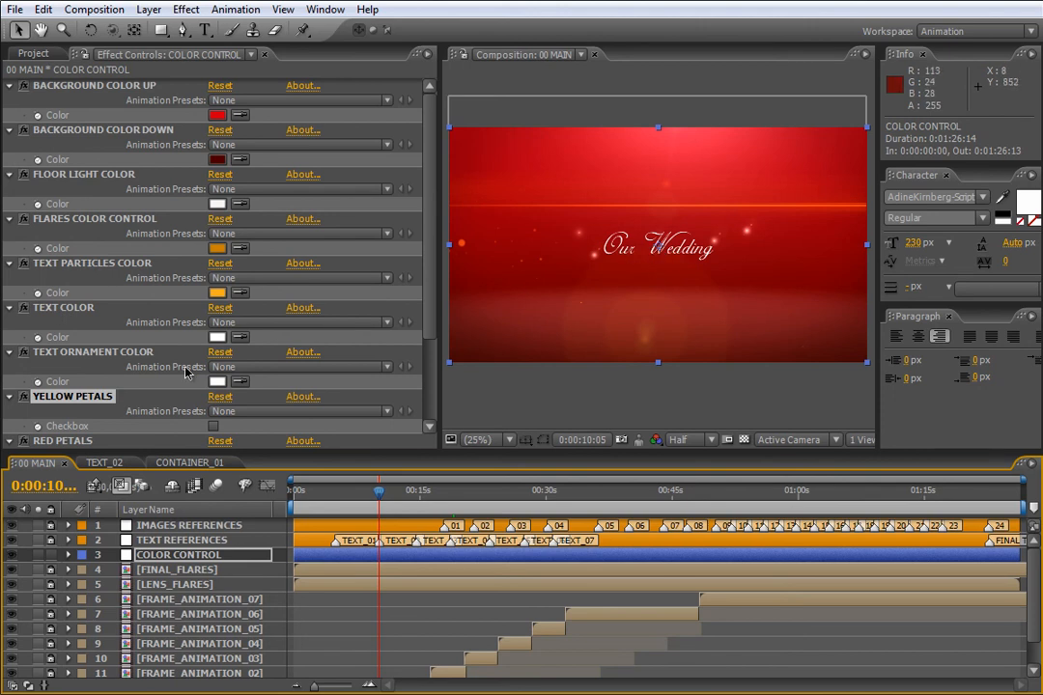
{"action": "left_click", "coordinate": [473, 494]}
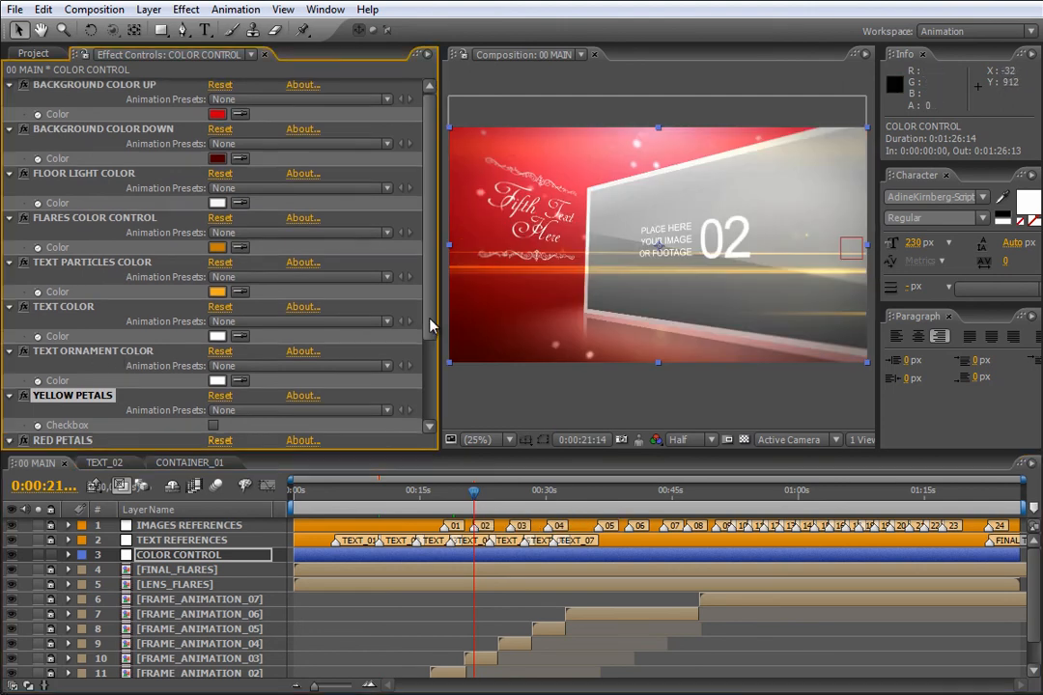
{"action": "left_click_drag", "start_coordinate": [431, 325], "coordinate": [431, 419]}
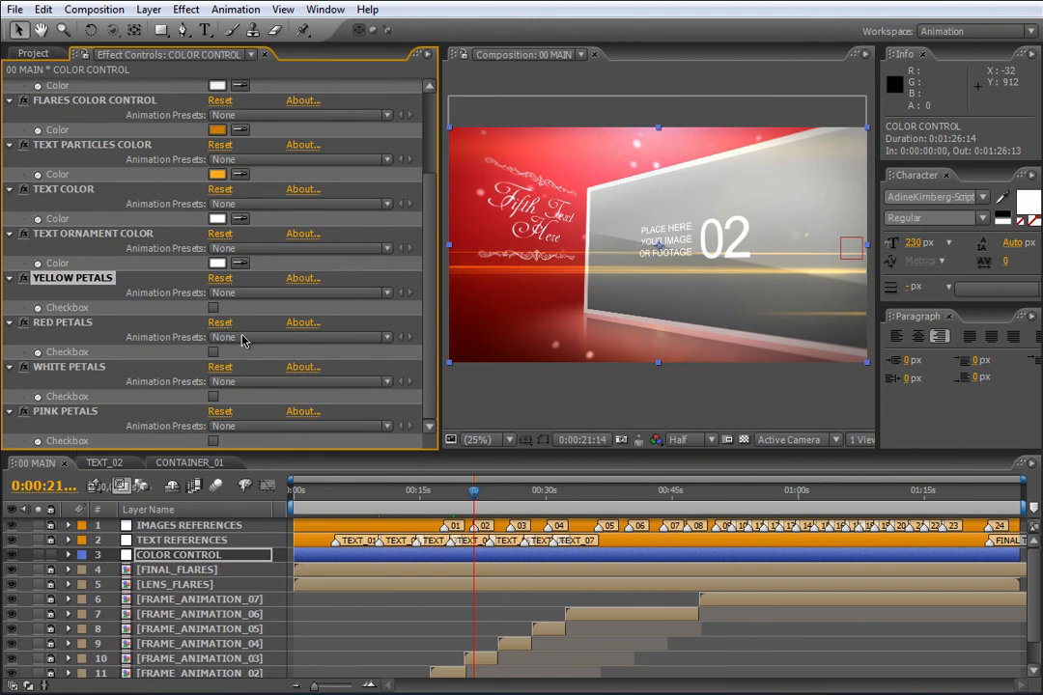
{"action": "left_click", "coordinate": [212, 307]}
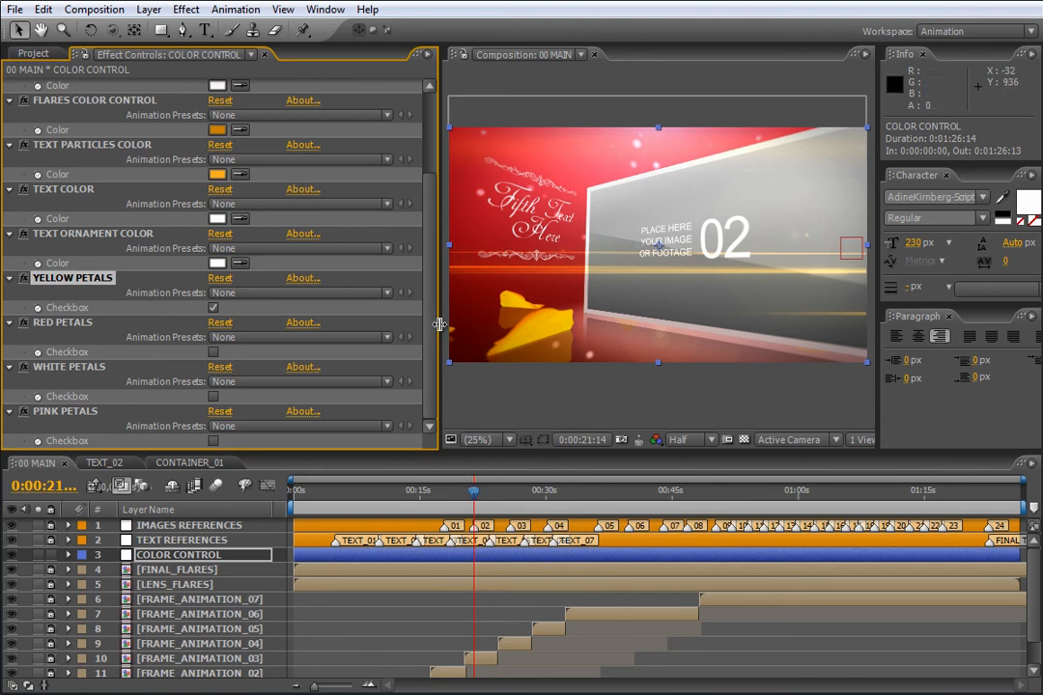
- Set BACKGROUND COLOR UP to dark gray and BACKGROUND COLOR DOWN to light gray
{"action": "scroll", "coordinate": [365, 270], "scroll_direction": "up", "scroll_amount": 3}
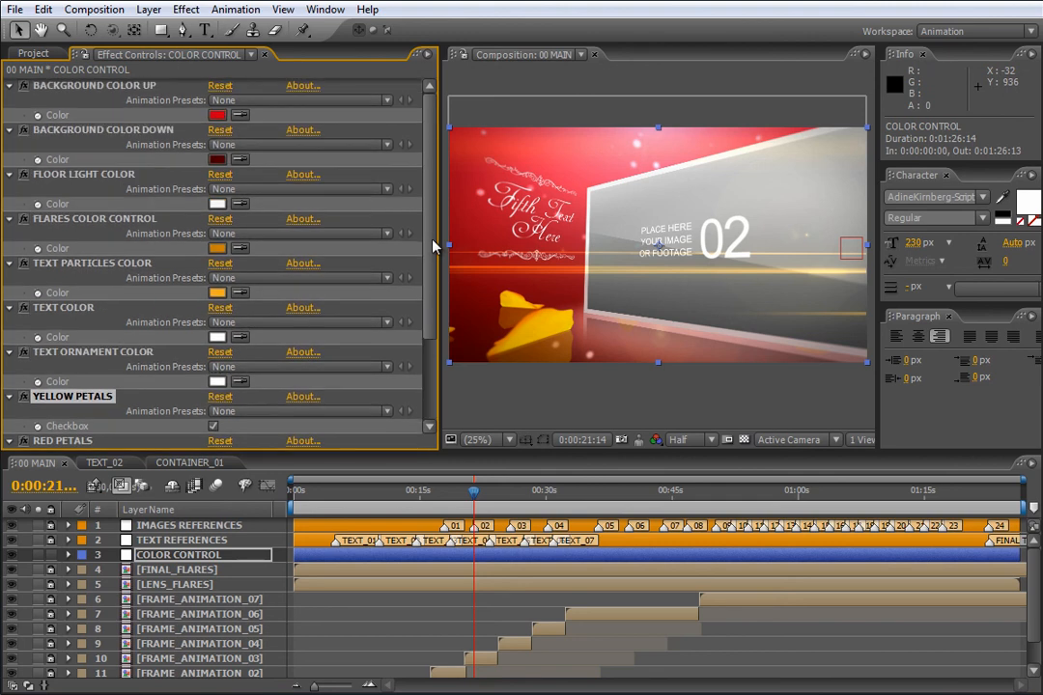
{"action": "left_click", "coordinate": [216, 115]}
{"action": "left_click", "coordinate": [179, 522]}
{"action": "key", "text": "Return"}
{"action": "left_click", "coordinate": [177, 434]}
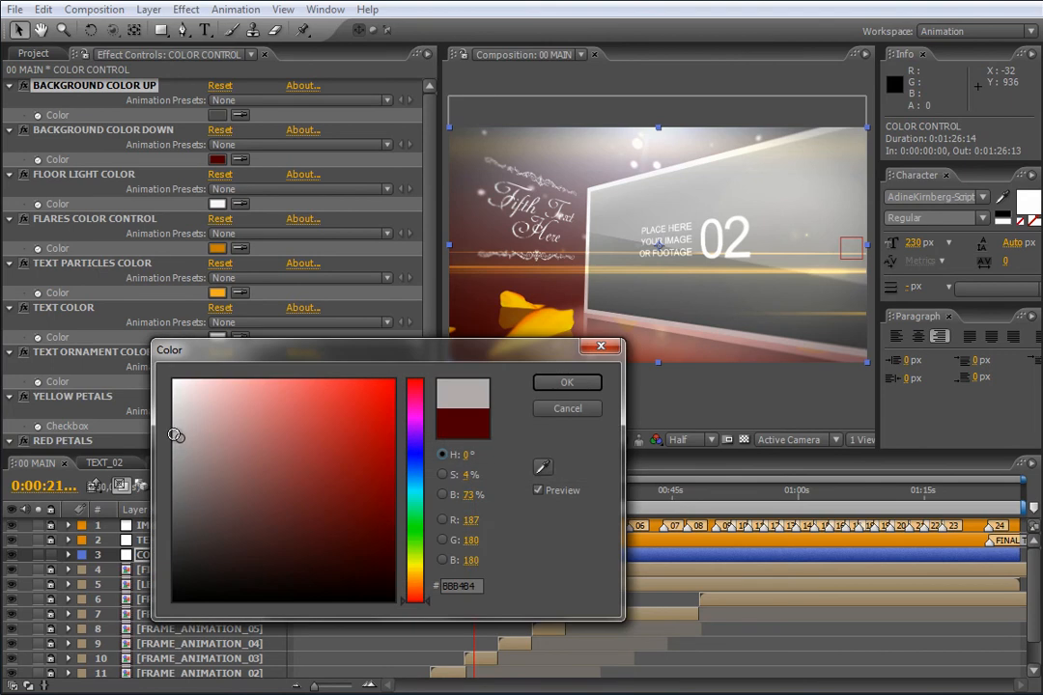
{"action": "left_click", "coordinate": [563, 385]}
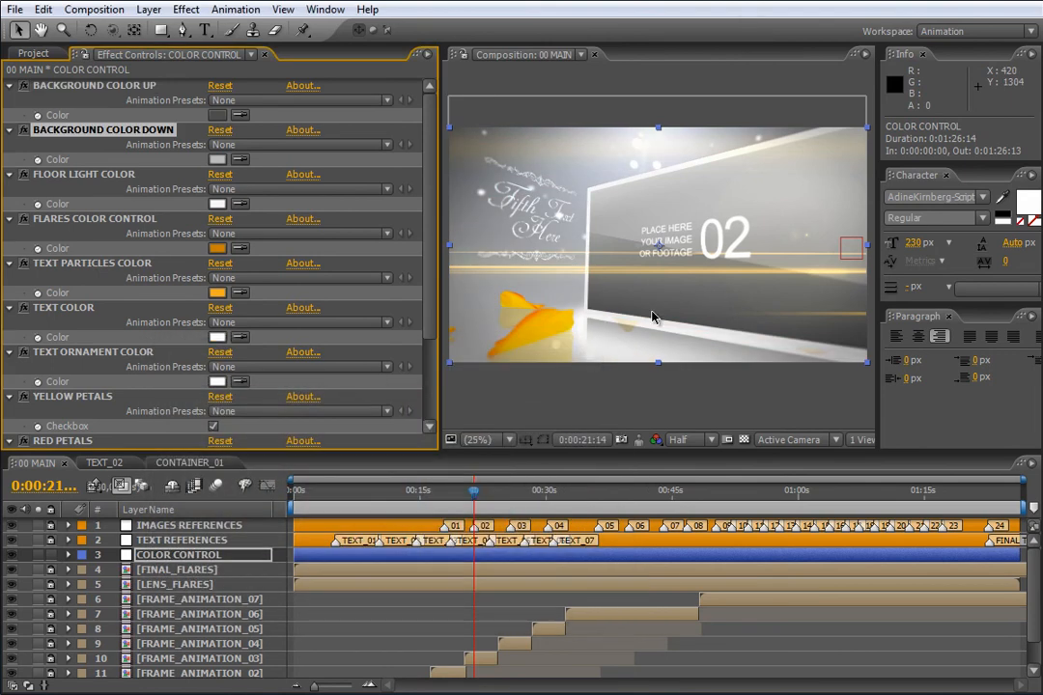
- Show the Our Wedding title at 0:00:10:05 and set TEXT PARTICLES COLOR to white
{"action": "left_click", "coordinate": [380, 502]}
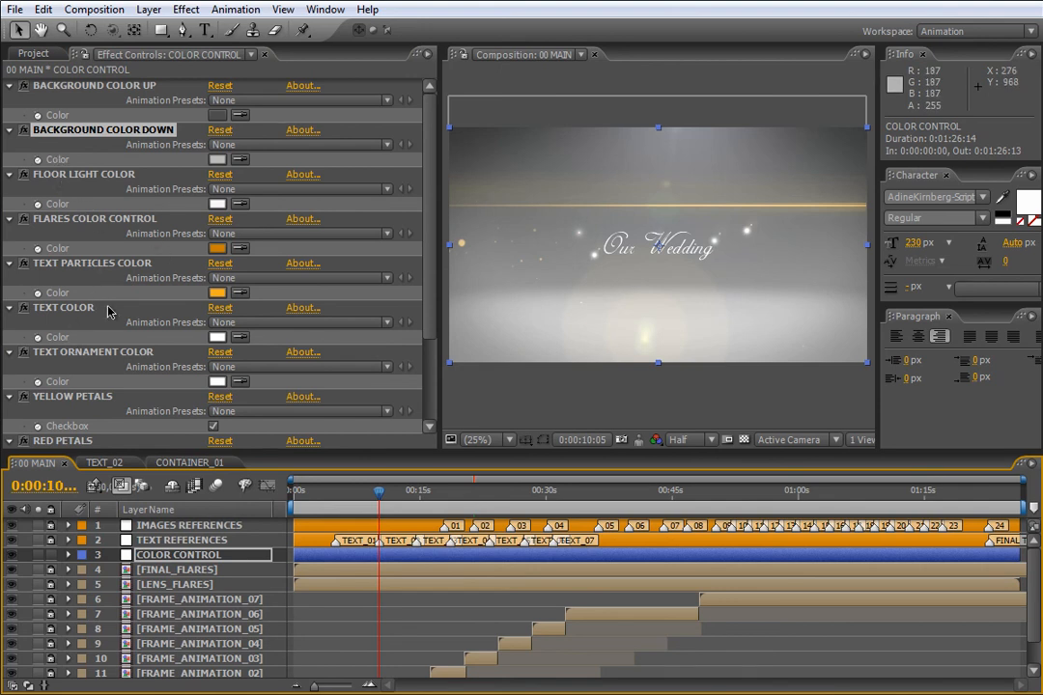
{"action": "left_click", "coordinate": [107, 263]}
{"action": "left_click", "coordinate": [217, 292]}
{"action": "left_click_drag", "start_coordinate": [279, 435], "coordinate": [159, 363]}
{"action": "key", "text": "Return"}
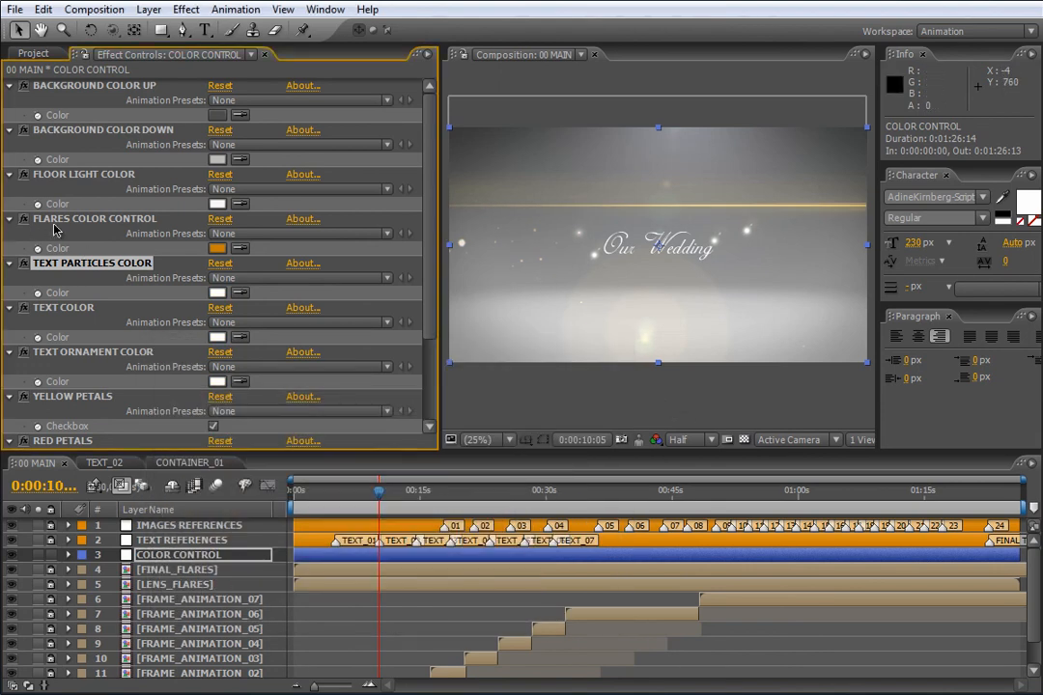
- Set TEXT COLOR to a dark red in the COLOR CONTROL effects
{"action": "left_click", "coordinate": [126, 310]}
{"action": "left_click", "coordinate": [217, 336]}
{"action": "left_click", "coordinate": [383, 532]}
{"action": "left_click", "coordinate": [554, 387]}
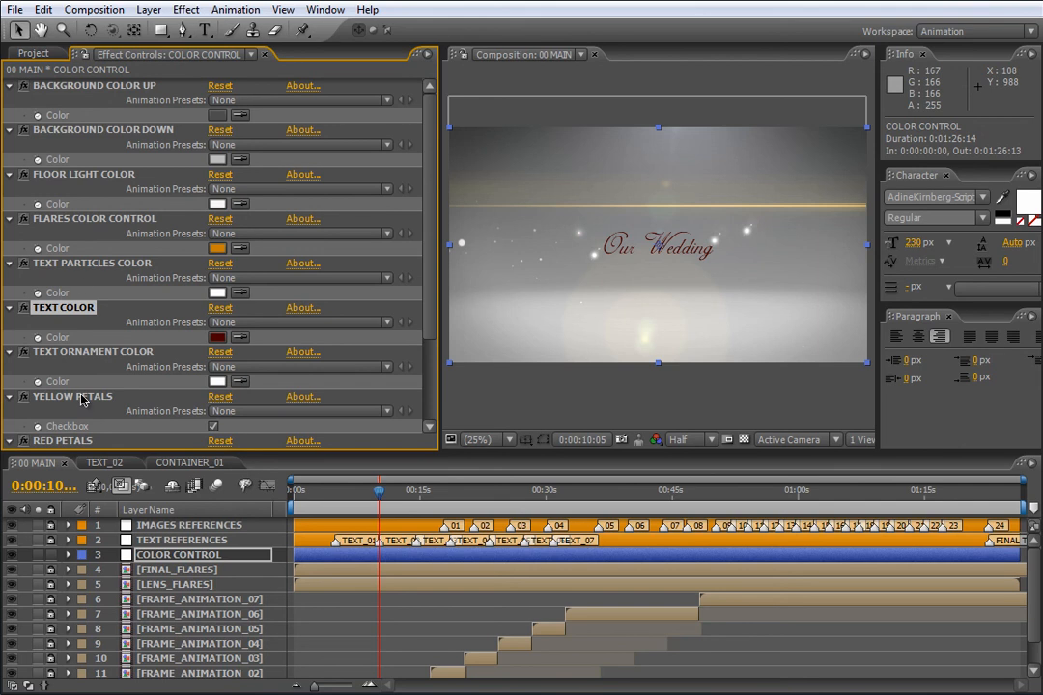
- Change FLARES COLOR CONTROL to white in the COLOR CONTROL effects
{"action": "left_click", "coordinate": [75, 227]}
{"action": "left_click", "coordinate": [217, 248]}
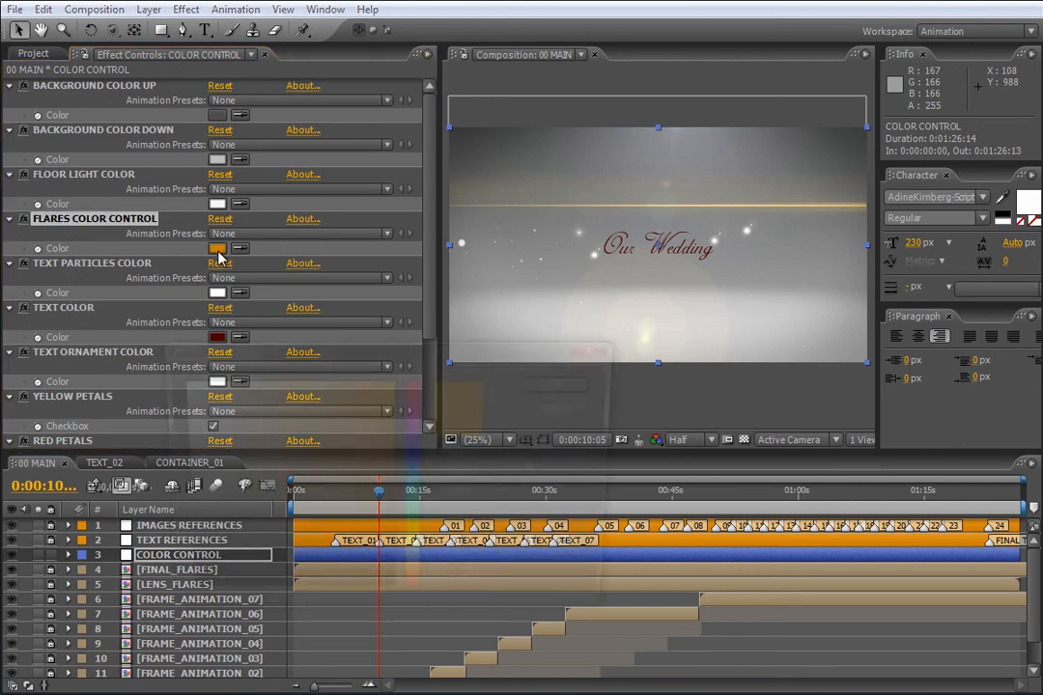
{"action": "left_click", "coordinate": [170, 374]}
{"action": "left_click", "coordinate": [567, 383]}
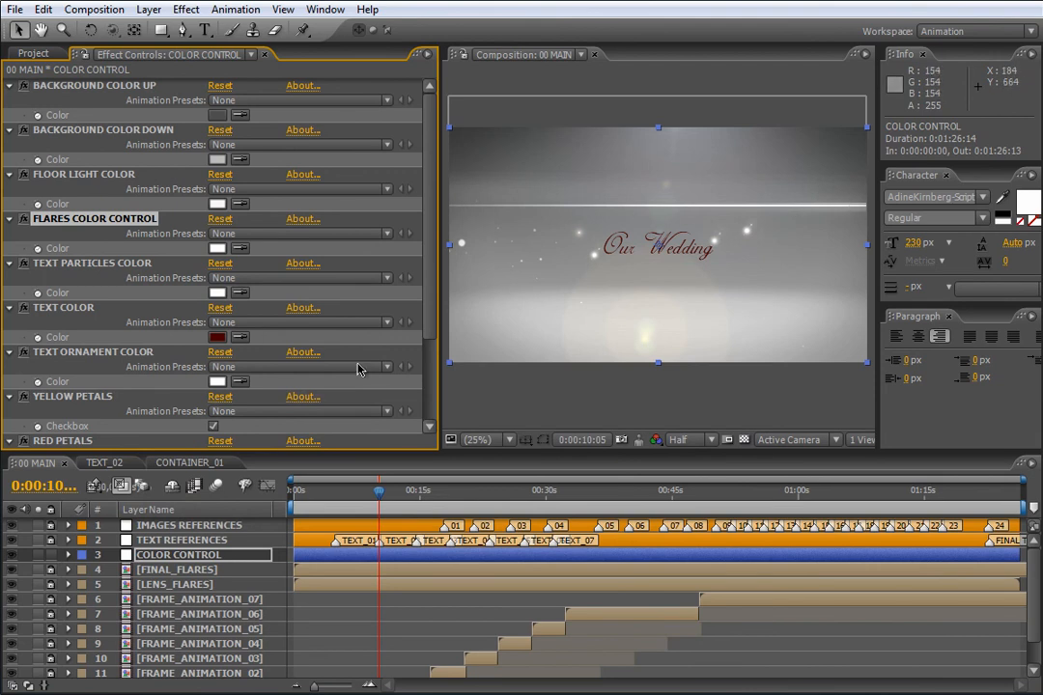
- Show the frame at 0:00:18:01 and set TEXT ORNAMENT COLOR to a dark red matching the text
{"action": "left_click", "coordinate": [444, 501]}
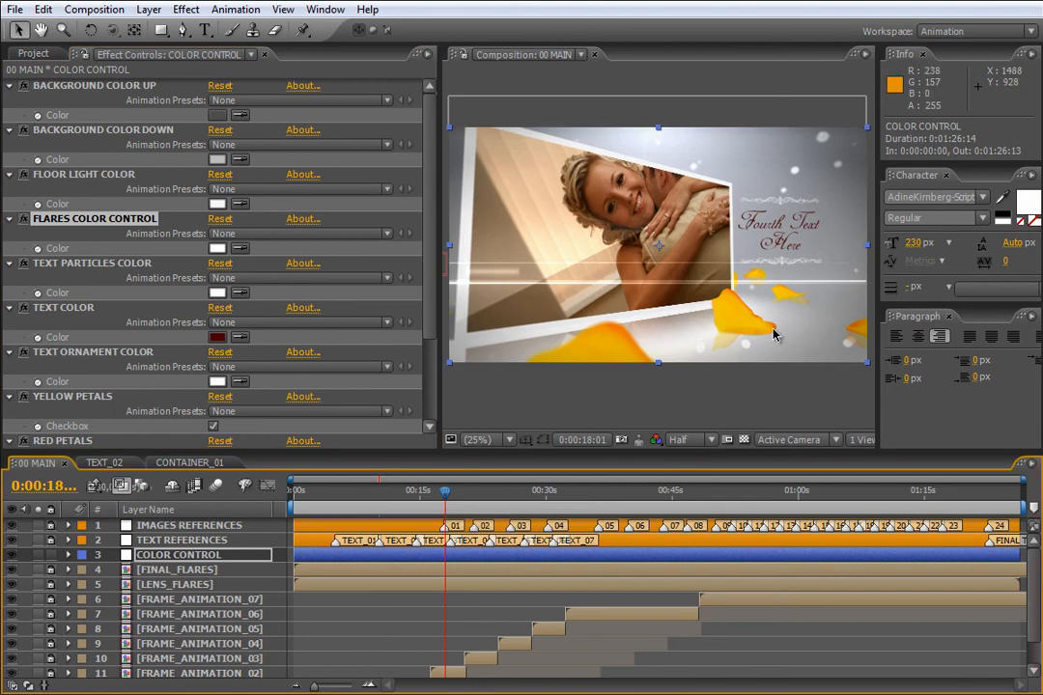
{"action": "left_click", "coordinate": [82, 355]}
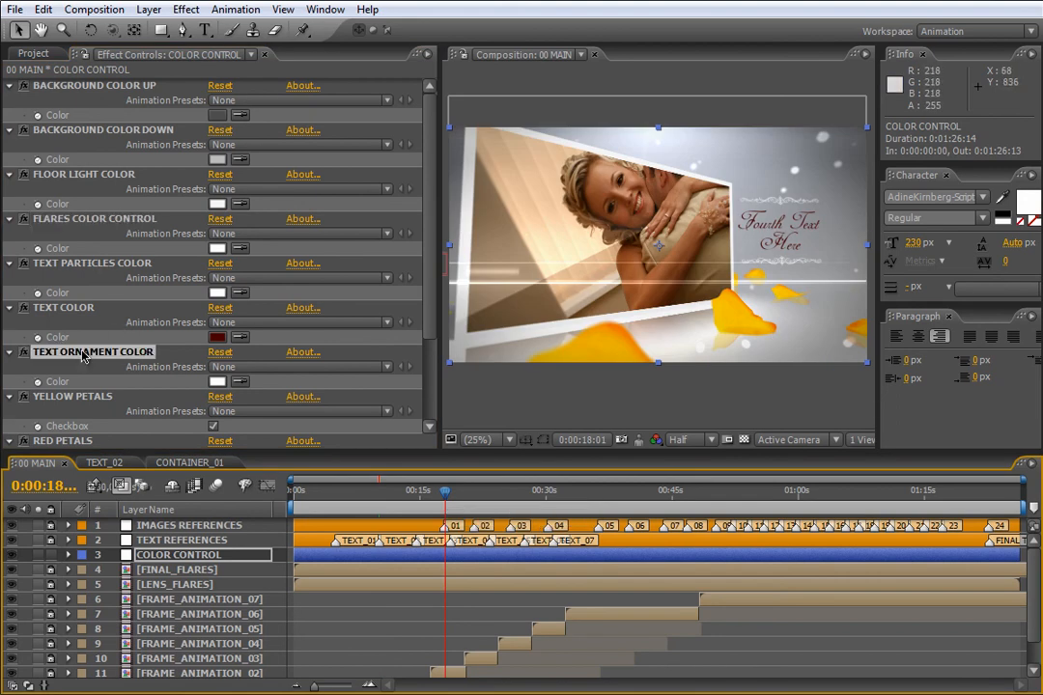
{"action": "left_click", "coordinate": [217, 384]}
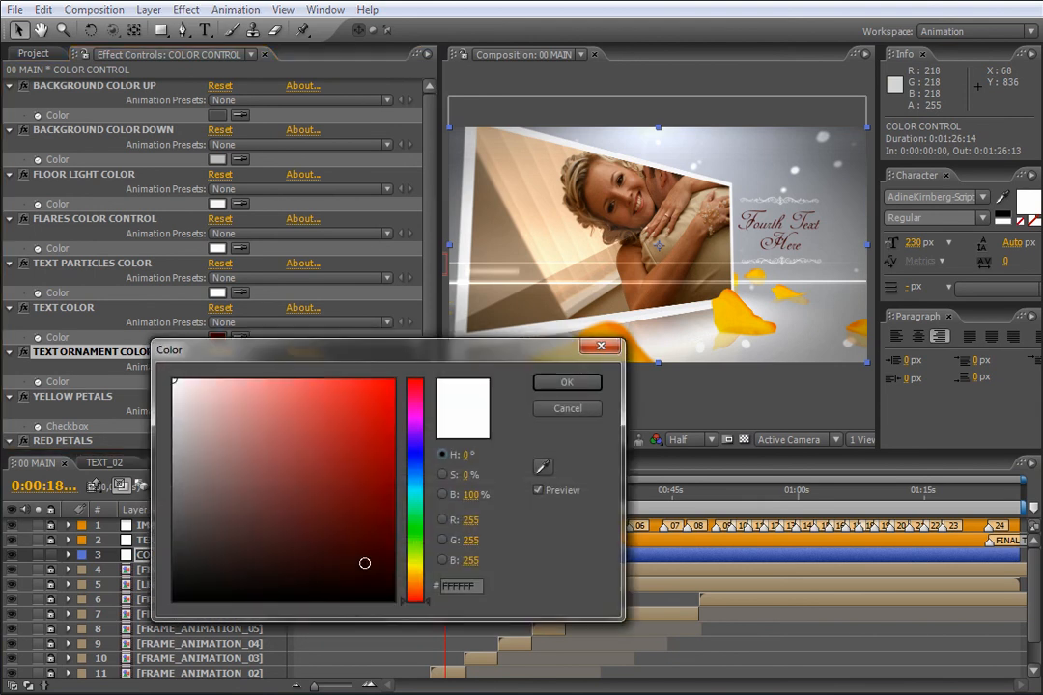
{"action": "left_click", "coordinate": [386, 537]}
{"action": "left_click", "coordinate": [567, 382]}
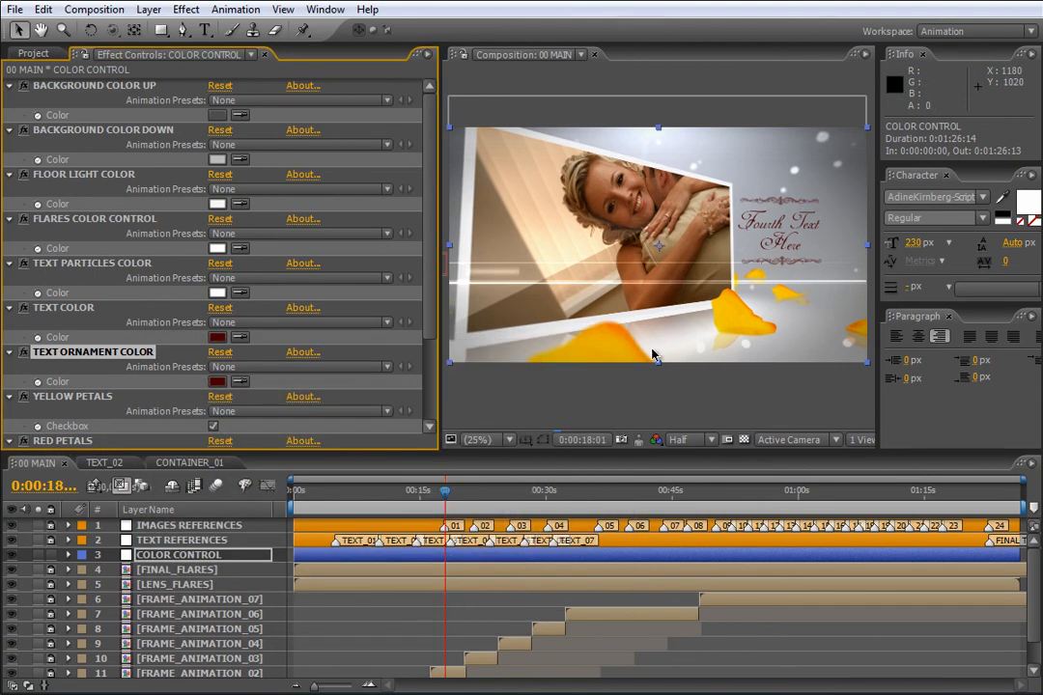
- Switch the petals from yellow to red by disabling YELLOW PETALS and enabling RED PETALS
{"action": "left_click_drag", "start_coordinate": [431, 333], "coordinate": [348, 423]}
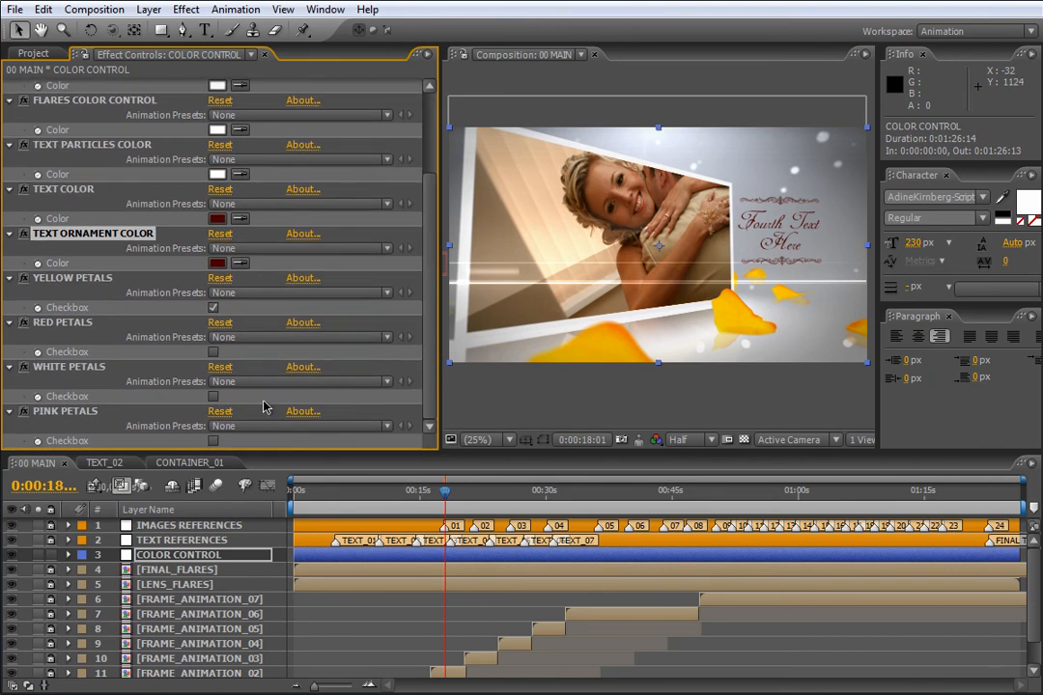
{"action": "left_click", "coordinate": [213, 307]}
{"action": "left_click", "coordinate": [213, 352]}
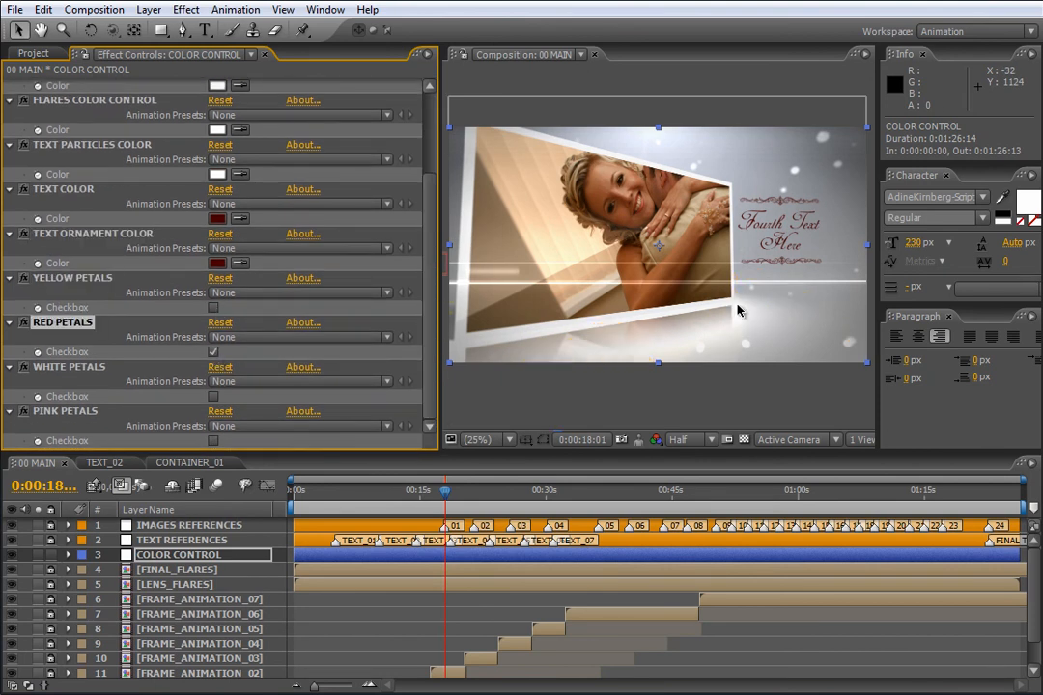